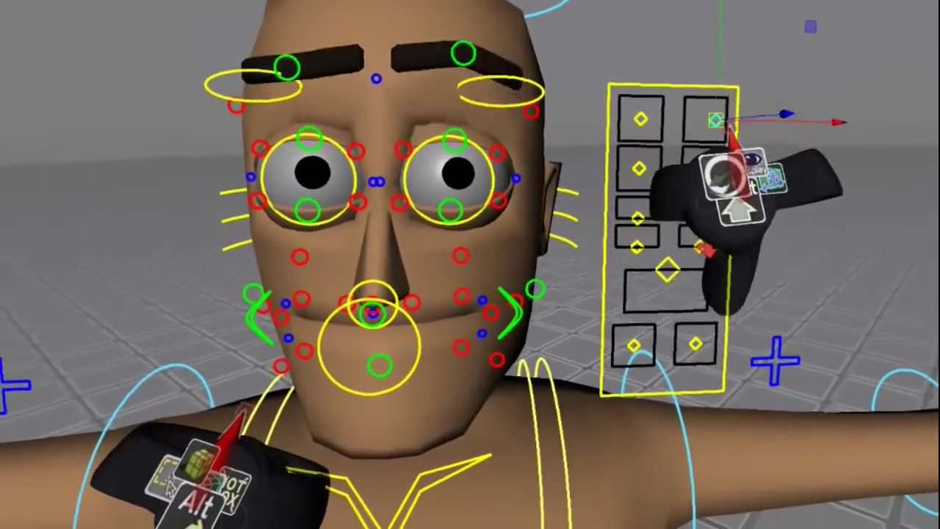
# Step: Try lowering one eyebrow with its brow slider on the facial control board, and undo the change
pyautogui.moveTo(735, 136); pyautogui.dragTo(756, 144)
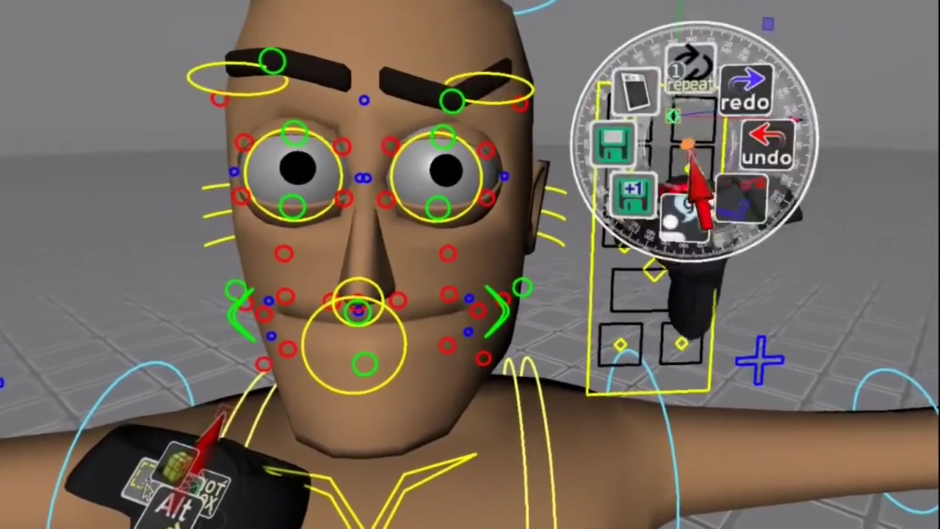
pyautogui.click(768, 146)
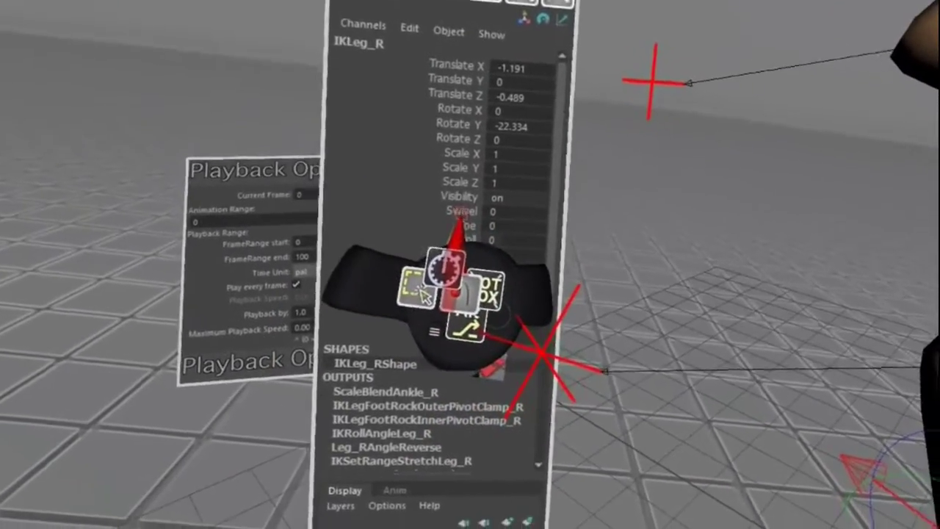
# Step: Select the Swivel and Toe channels of IKLeg_R in turn and adjust them interactively to pose the foot
pyautogui.click(462, 213)
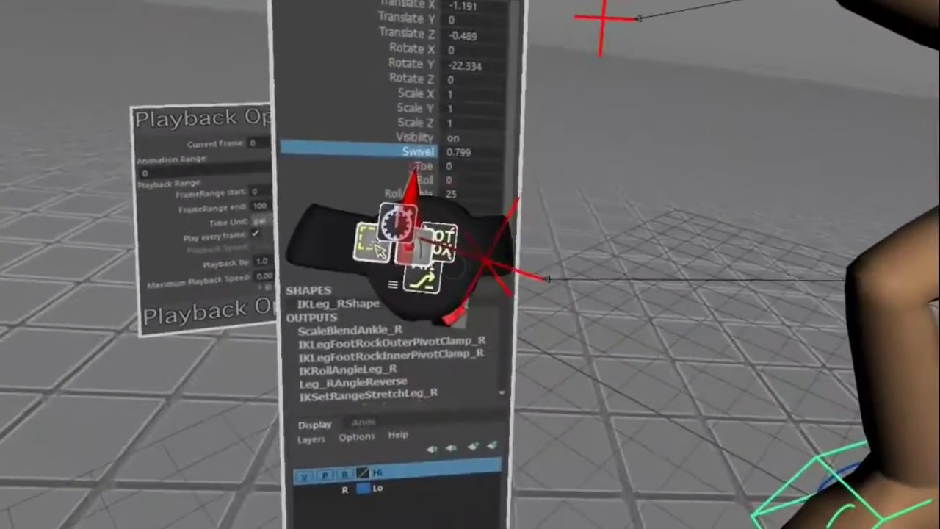
pyautogui.click(417, 168)
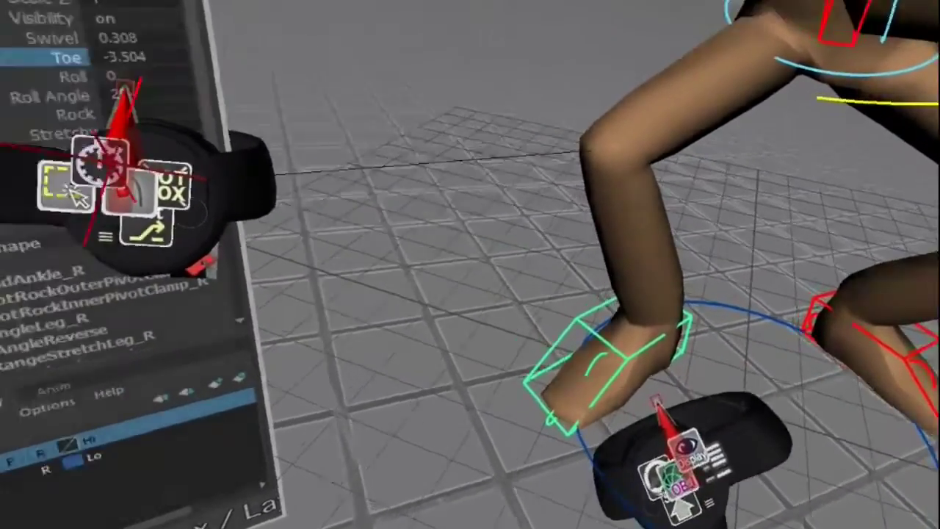
pyautogui.moveTo(661, 390); pyautogui.dragTo(858, 279)
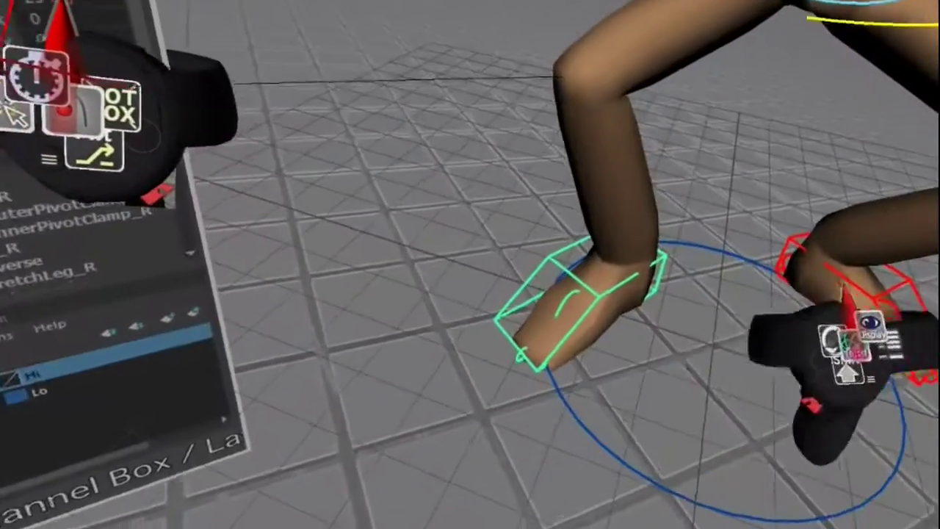
pyautogui.keyDown('shift'); pyautogui.moveTo(651, 312); pyautogui.dragTo(688, 299); pyautogui.keyUp('shift')
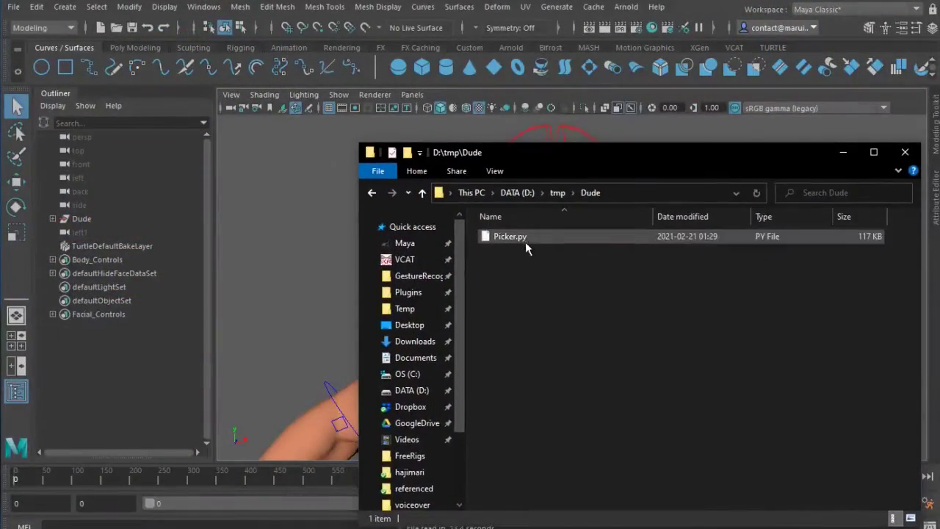
# Step: Open Picker.py with Notepad without making it the default app for .py files
pyautogui.rightClick(522, 241)
pyautogui.click(545, 247)
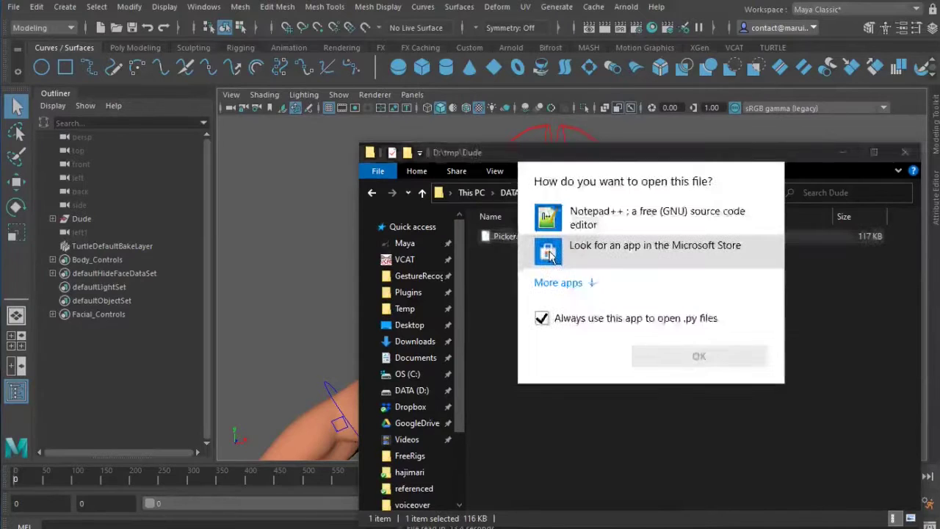
pyautogui.click(596, 286)
pyautogui.scroll(-1, 614, 334)
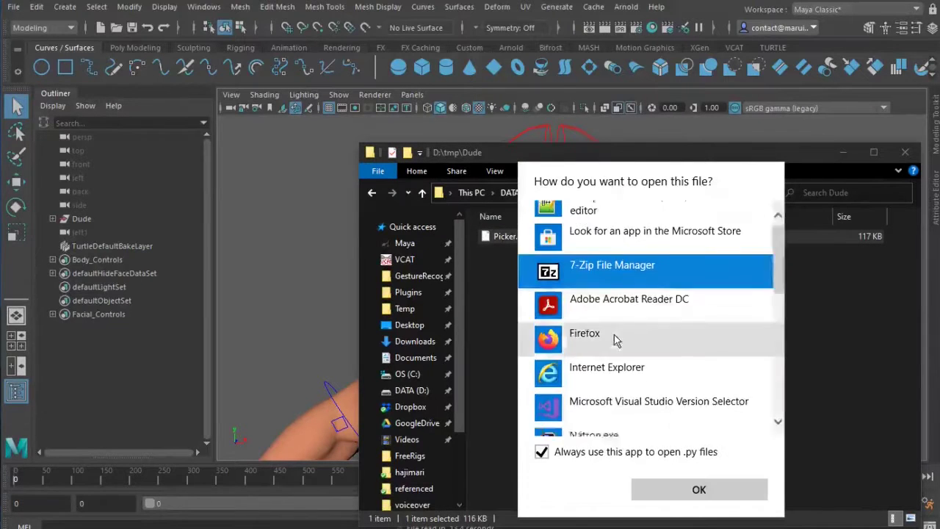
pyautogui.scroll(-2, 614, 335)
pyautogui.click(619, 341)
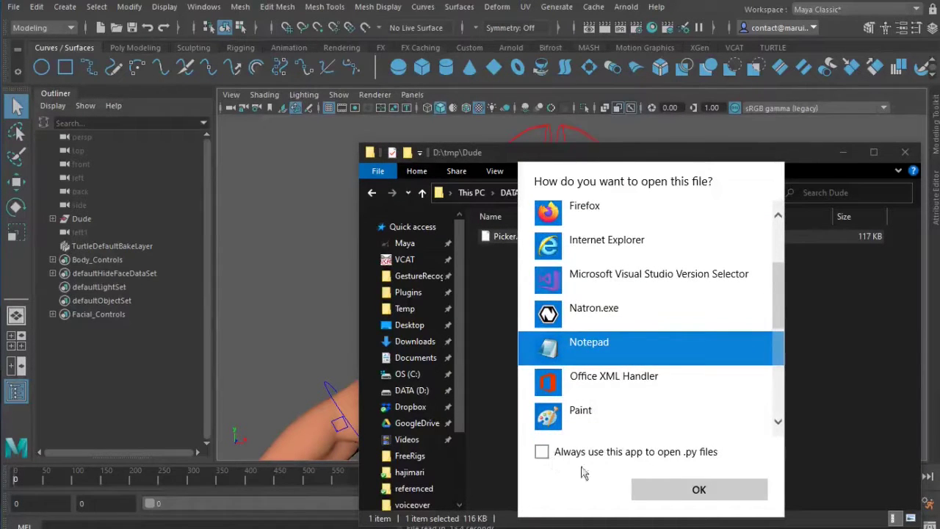
pyautogui.click(709, 497)
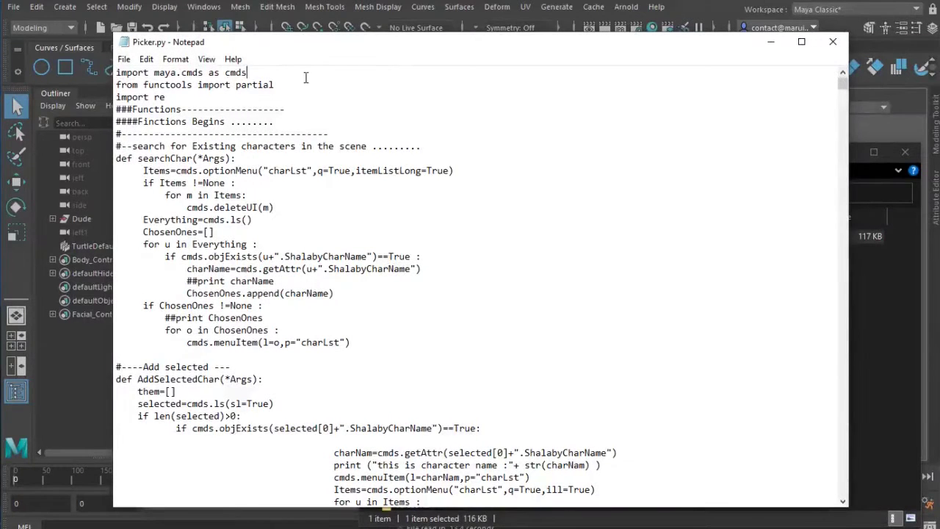
# Step: Find the print statements in Picker.py and enclose the argument of "print values" in parentheses below the Flipping comment
pyautogui.hotkey('ctrl', 'f')
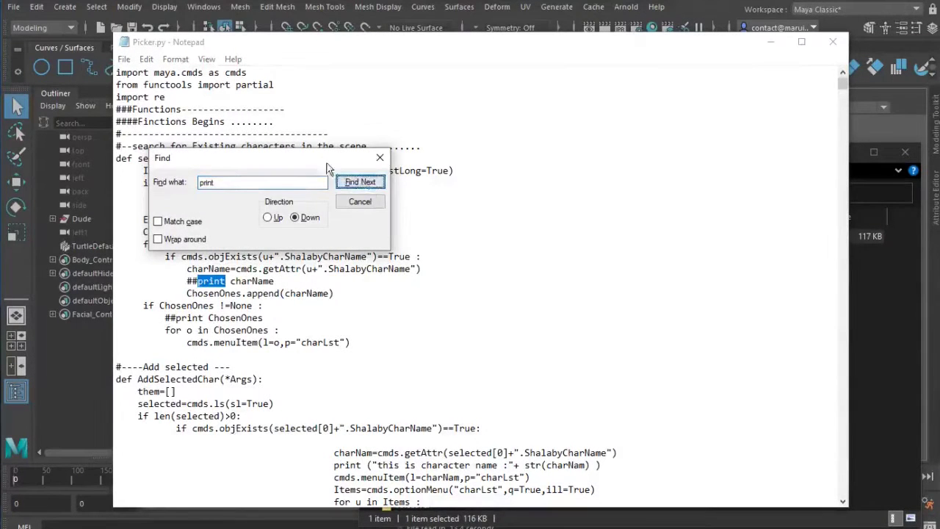
pyautogui.moveTo(328, 168); pyautogui.dragTo(568, 141)
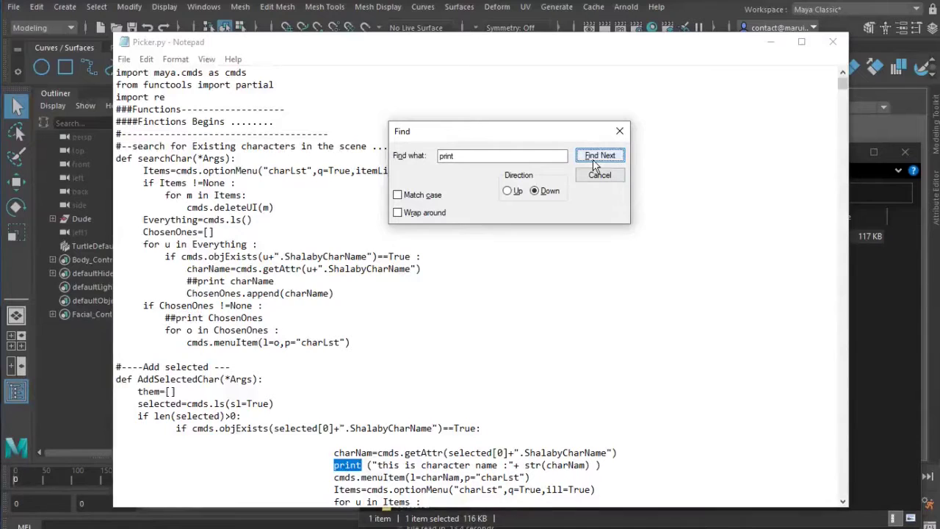
pyautogui.click(600, 158)
pyautogui.click(599, 158)
pyautogui.click(599, 159)
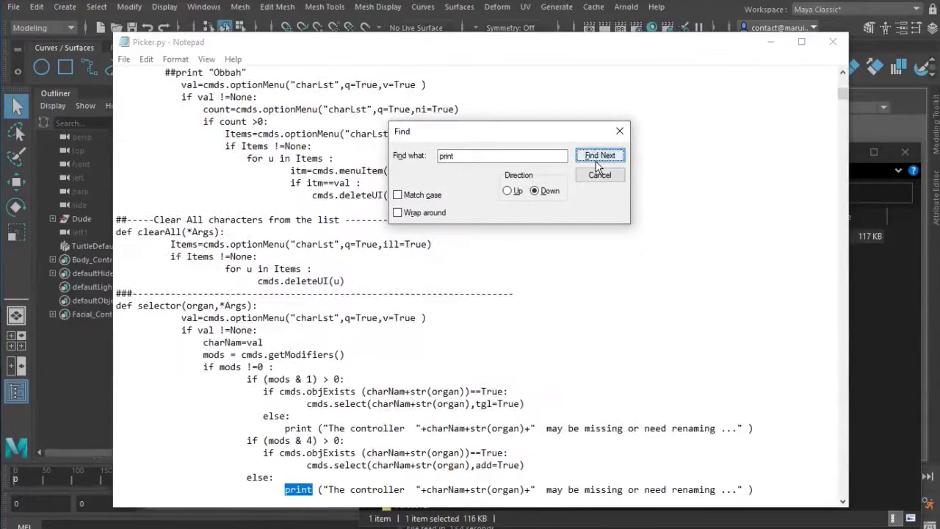
pyautogui.click(598, 159)
pyautogui.click(599, 159)
pyautogui.click(599, 159)
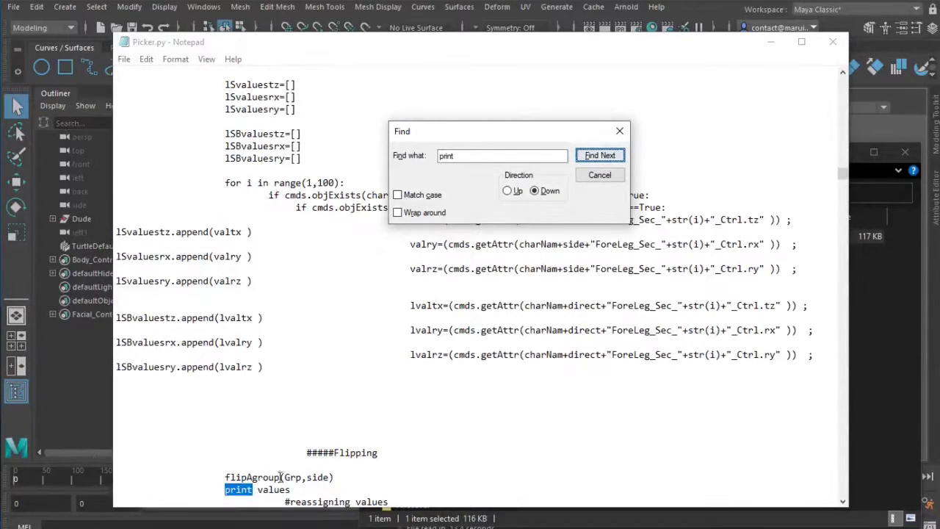
pyautogui.click(264, 496)
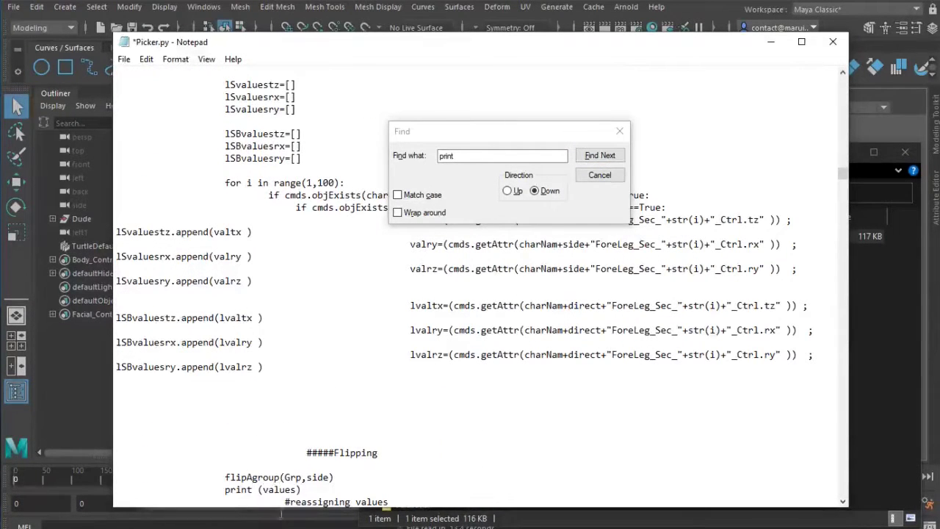
# Step: Find the following print statements and put parentheses around their arguments in legIKFKmatch, including Bn, me and ty
pyautogui.click(598, 156)
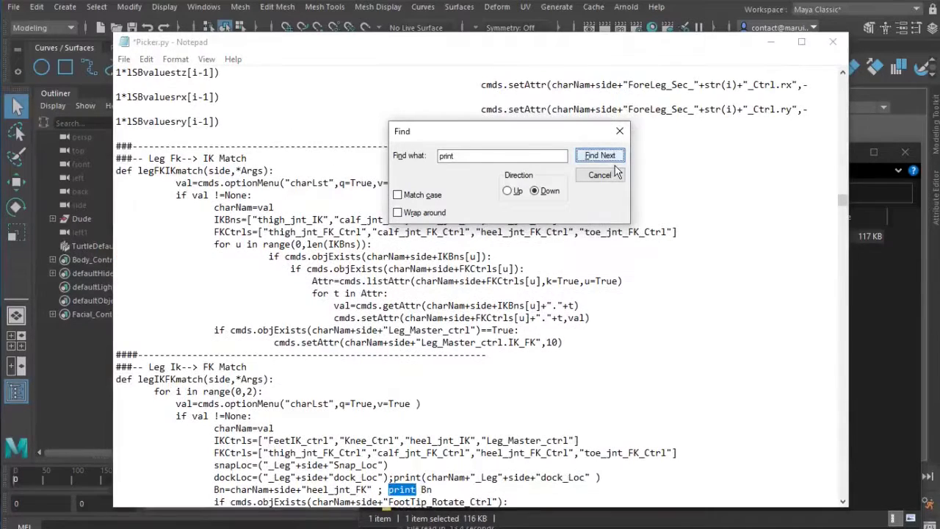
pyautogui.click(428, 489)
pyautogui.click(599, 156)
pyautogui.click(600, 494)
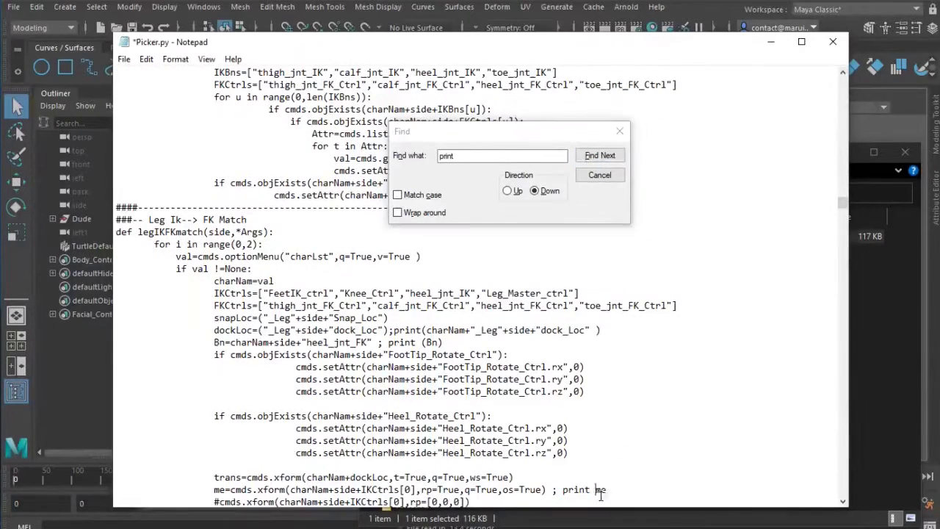
pyautogui.click(599, 155)
pyautogui.click(514, 496)
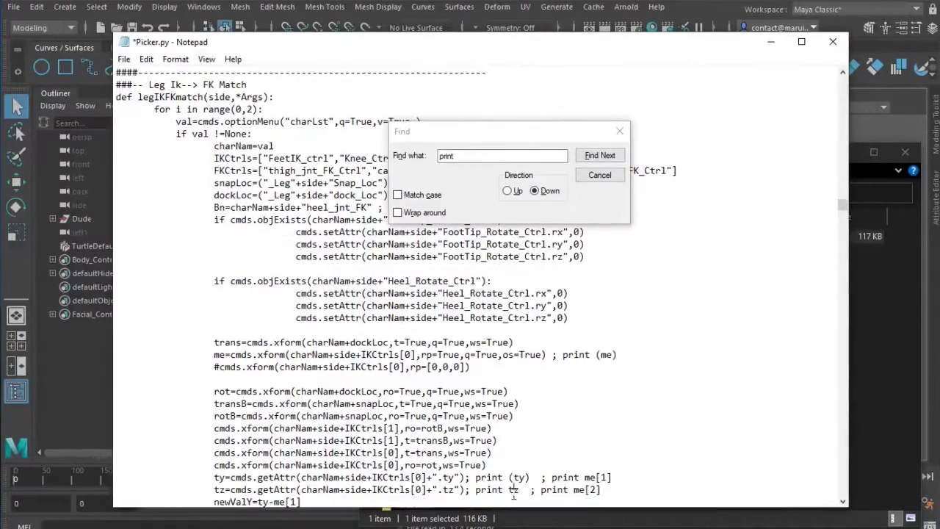
pyautogui.click(600, 155)
pyautogui.click(600, 156)
# Step: Search for "sizeable" and select its True value in the Bipedal Character Picker window definition
pyautogui.click(481, 162)
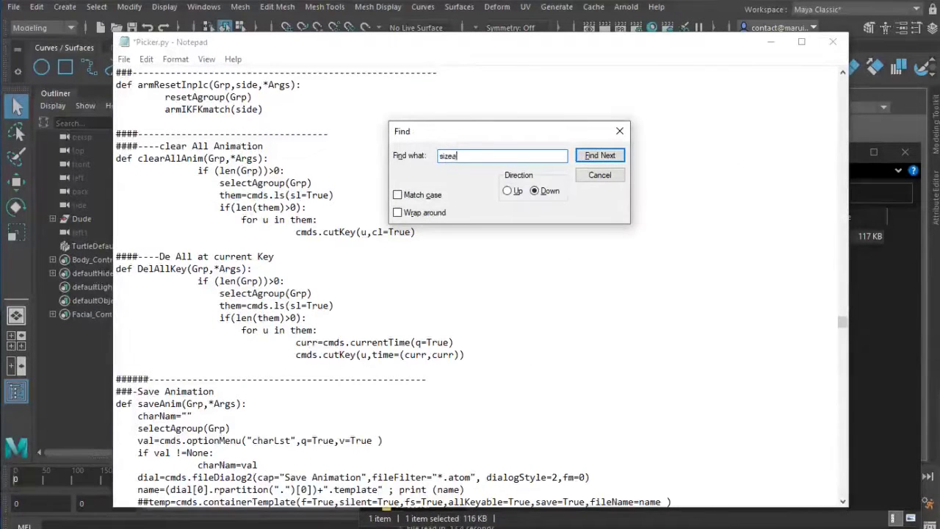
pyautogui.press('Return')
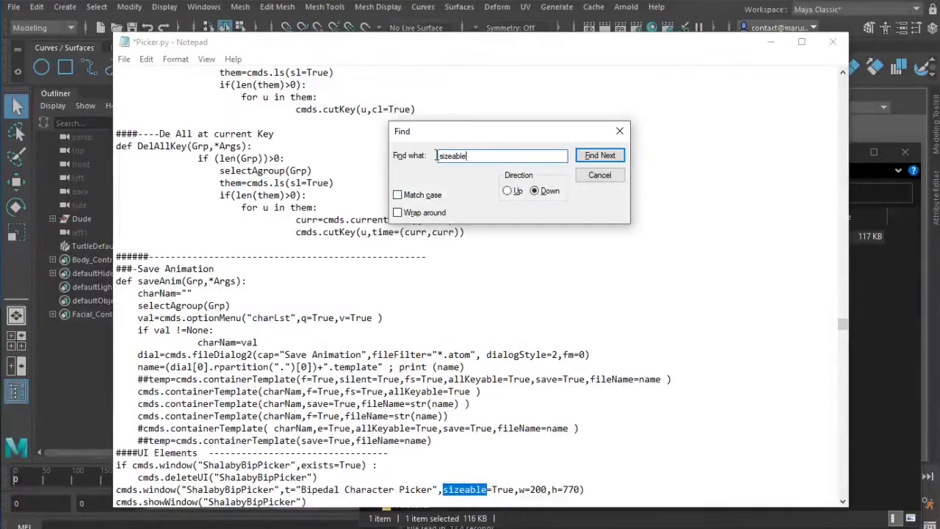
pyautogui.scroll(-1, 514, 470)
pyautogui.doubleClick(506, 454)
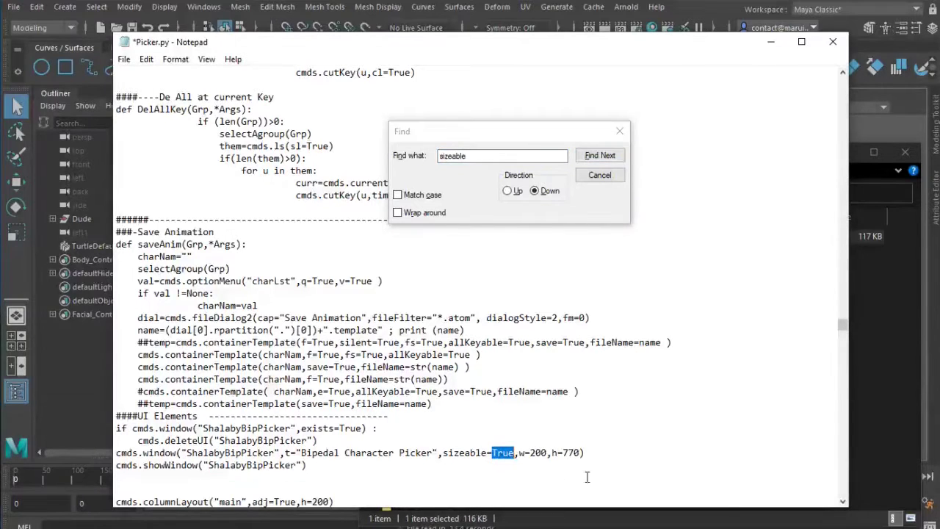
# Step: Close the search, save the edited Picker.py and close the file
pyautogui.click(619, 131)
pyautogui.click(124, 59)
pyautogui.click(158, 121)
pyautogui.click(839, 50)
# Step: Load the Picker.py script into the Maya scene and look up the scene's character in the picker
pyautogui.moveTo(506, 239); pyautogui.dragTo(312, 224)
pyautogui.moveTo(881, 136); pyautogui.dragTo(742, 16)
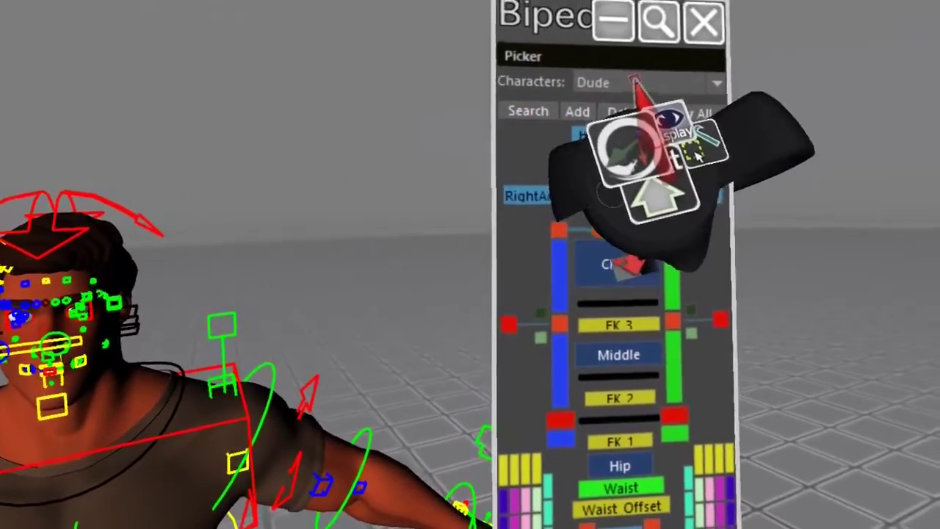
pyautogui.click(582, 109)
pyautogui.click(544, 102)
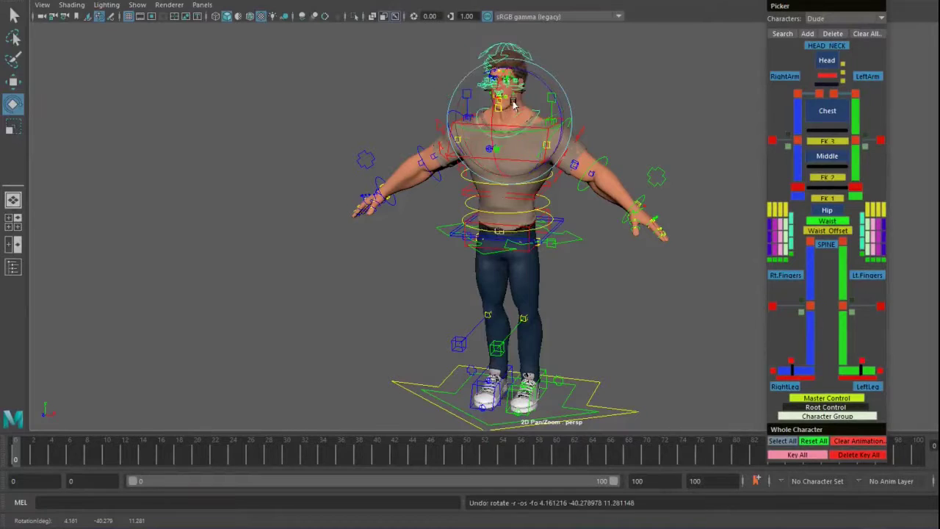
# Step: Key all of the Dude character's controls at frame 0 and advance to frame 1
pyautogui.press('q')
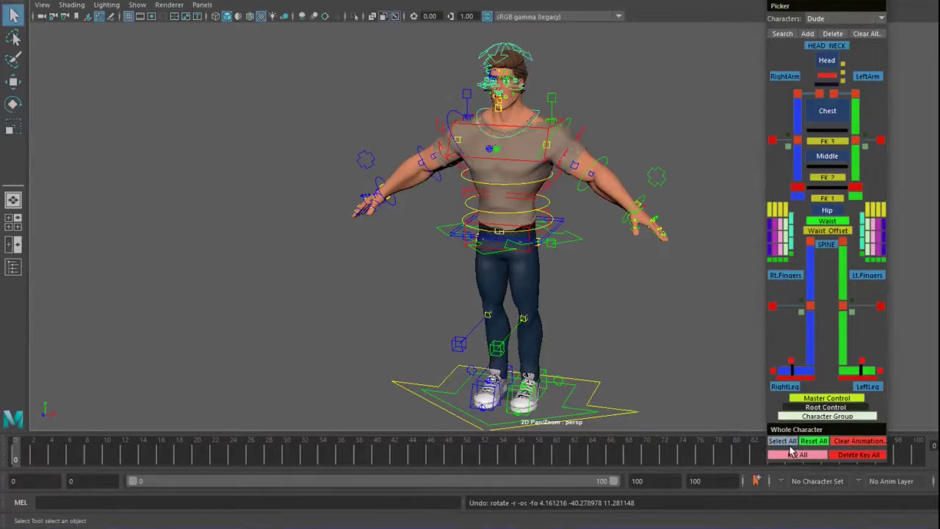
pyautogui.click(797, 460)
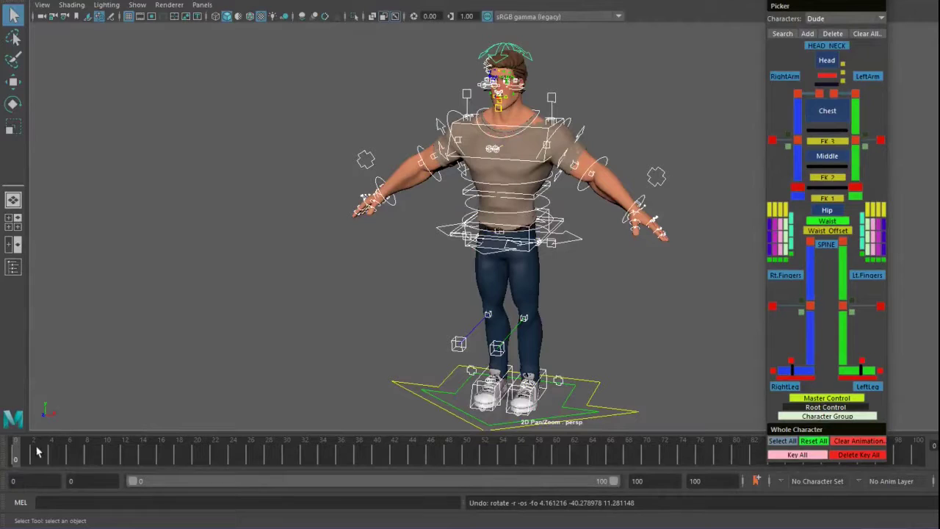
pyautogui.hotkey('alt', '.')
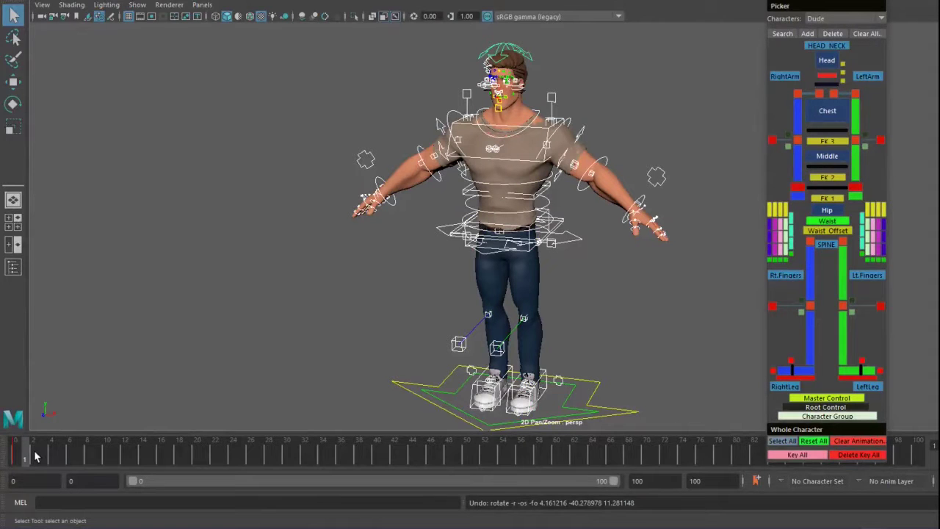
# Step: Nudge all selected controls by running the MEL command "xform -r -ro 0.0001 0 0 -t 0.0001 0 0;"
pyautogui.click(76, 504)
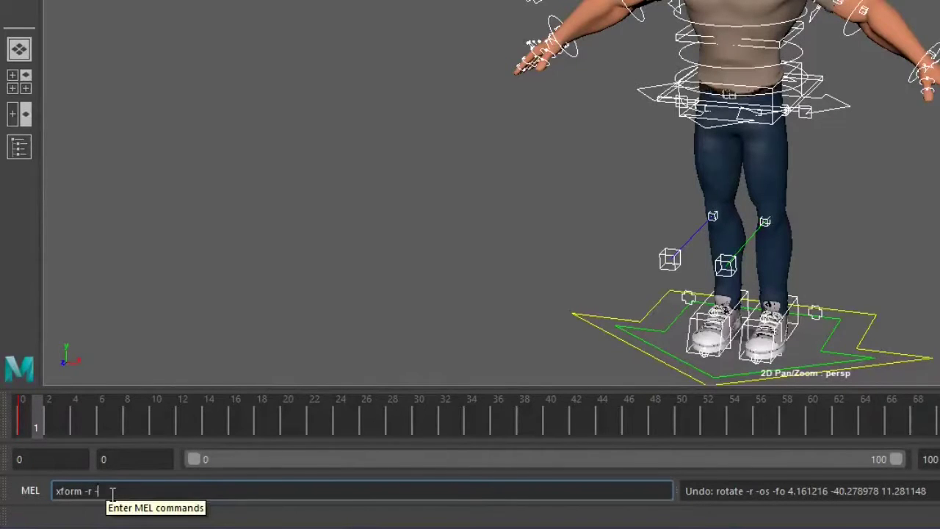
pyautogui.write('xform -r -ro 10.0001 0 0 -t 0.0001 0 0;')
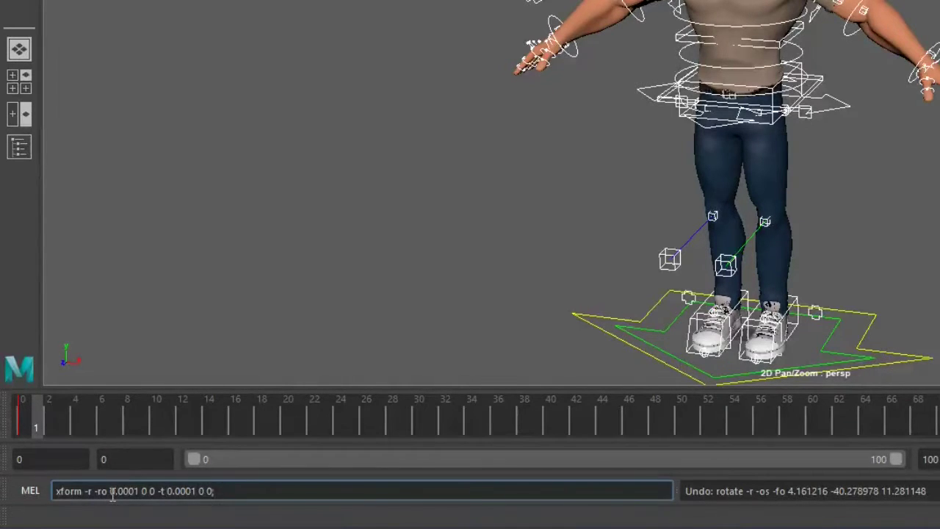
pyautogui.press('Return')
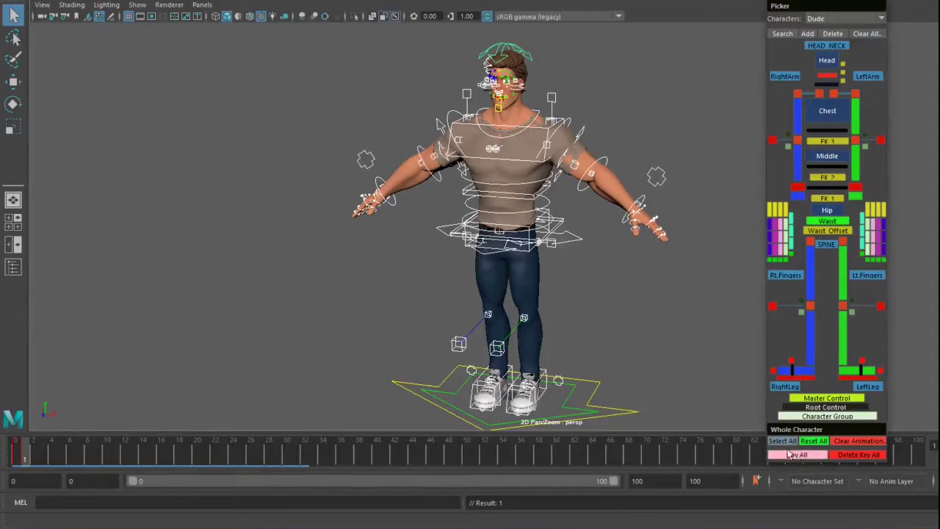
# Step: Select the character's left shoulder control and rotate it freely
pyautogui.click(550, 125)
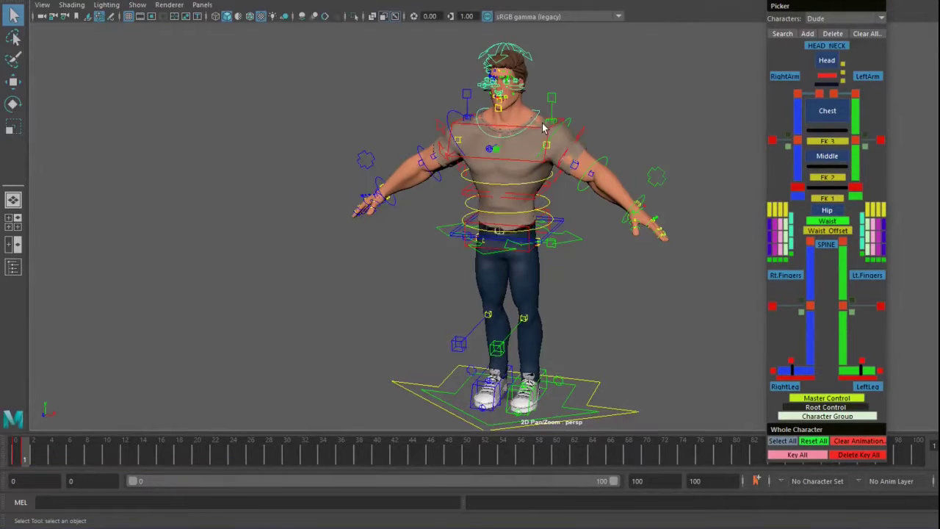
pyautogui.press('e')
pyautogui.moveTo(551, 125)
pyautogui.mouseDown()
pyautogui.moveTo(535, 123)
pyautogui.moveTo(566, 117)
pyautogui.mouseUp()
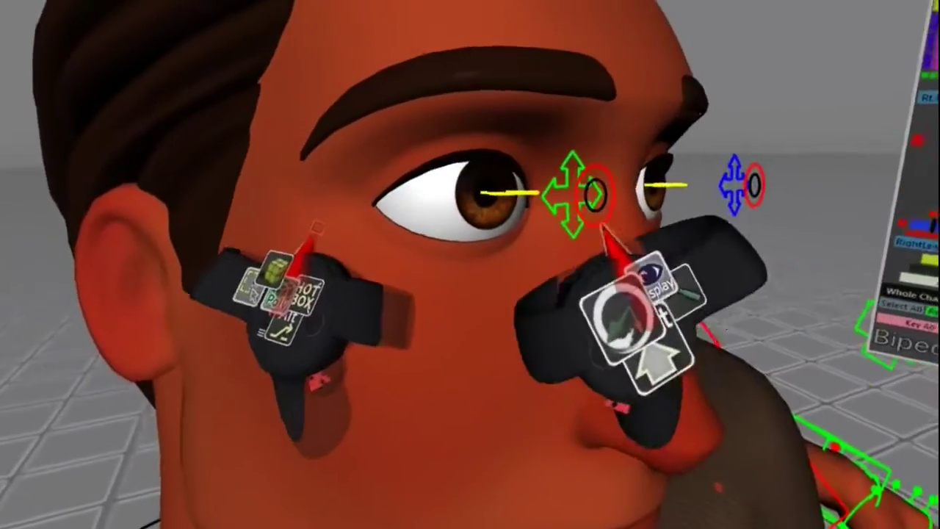
# Step: Select the round eye control in front of the character's nearer eye
pyautogui.click(596, 195)
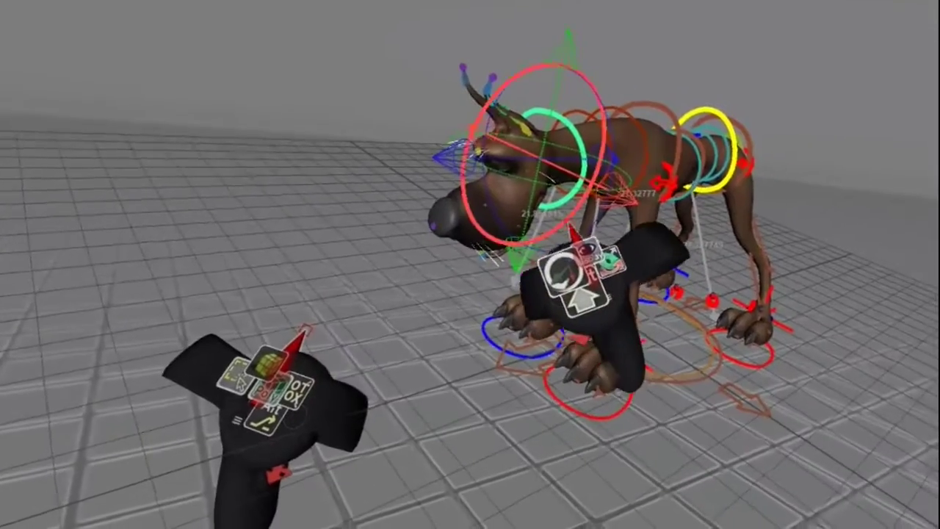
# Step: Raise the dog's head with its head control and reposition the eye-aim target in front of the face
pyautogui.moveTo(572, 226); pyautogui.dragTo(503, 263)
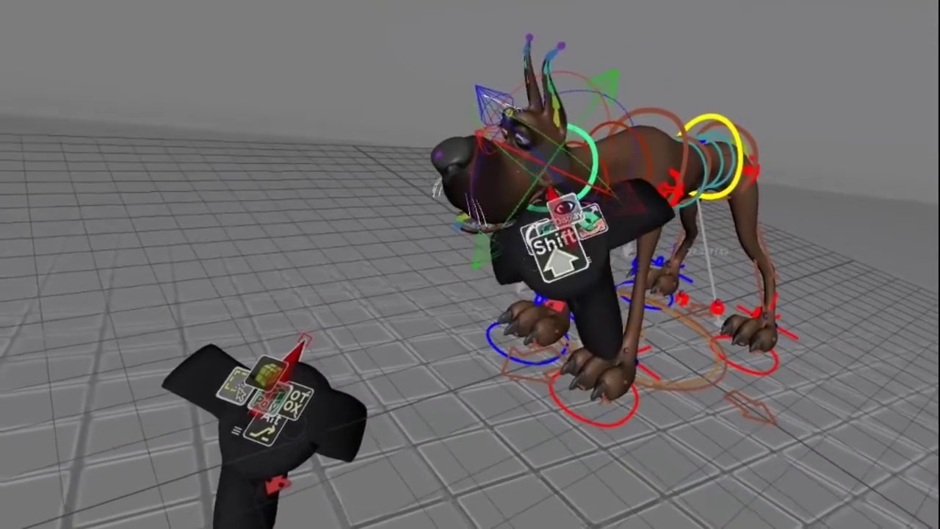
pyautogui.moveTo(539, 163); pyautogui.dragTo(547, 146)
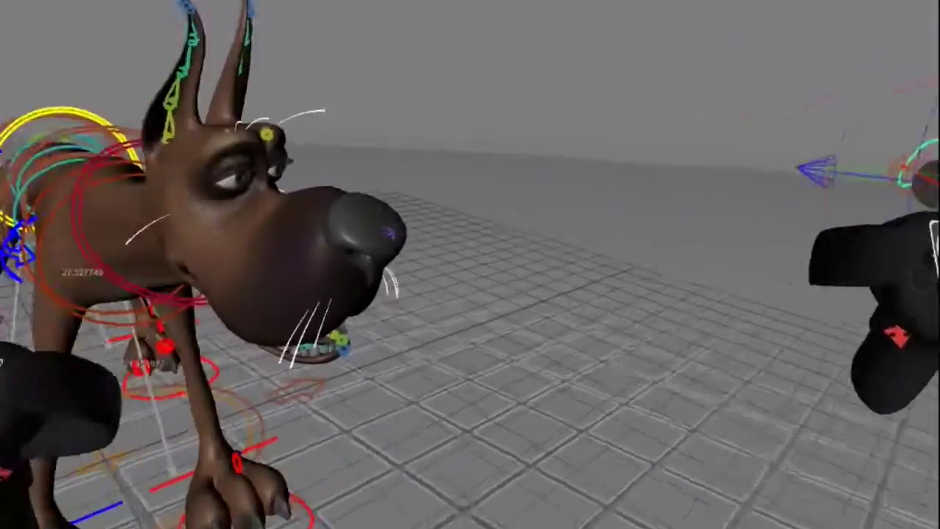
pyautogui.moveTo(927, 184); pyautogui.dragTo(703, 176)
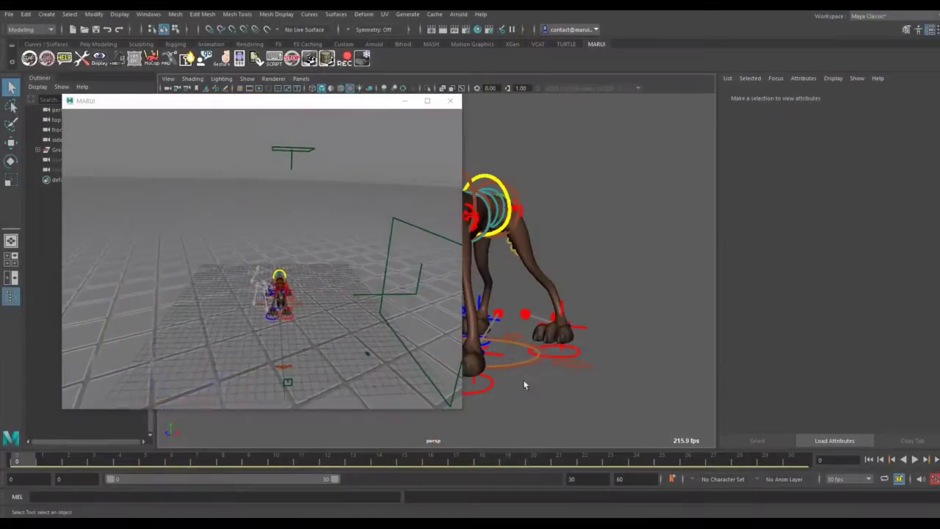
# Step: Try selecting the dog's ground control, deselect it, and move the MARUI window clear of the dog in the viewport
pyautogui.click(521, 368)
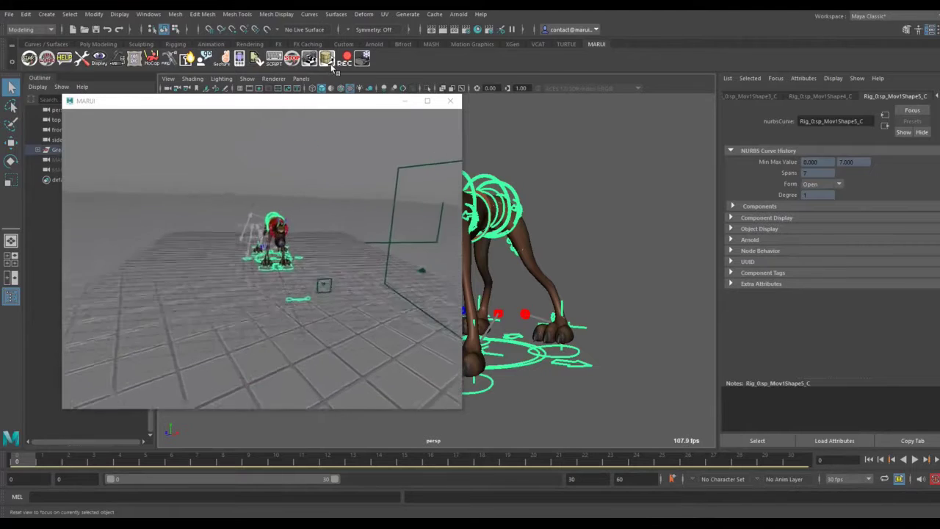
pyautogui.click(554, 126)
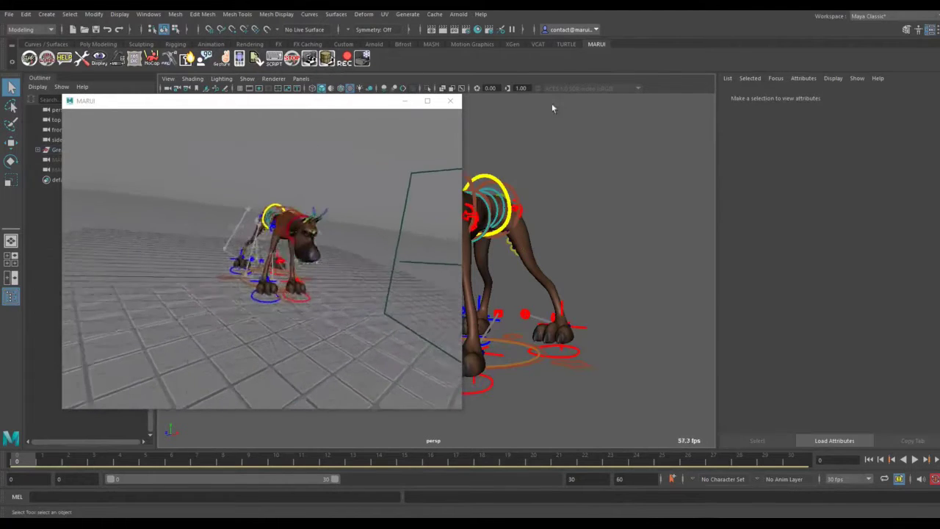
pyautogui.moveTo(367, 101); pyautogui.dragTo(839, 131)
pyautogui.click(247, 78)
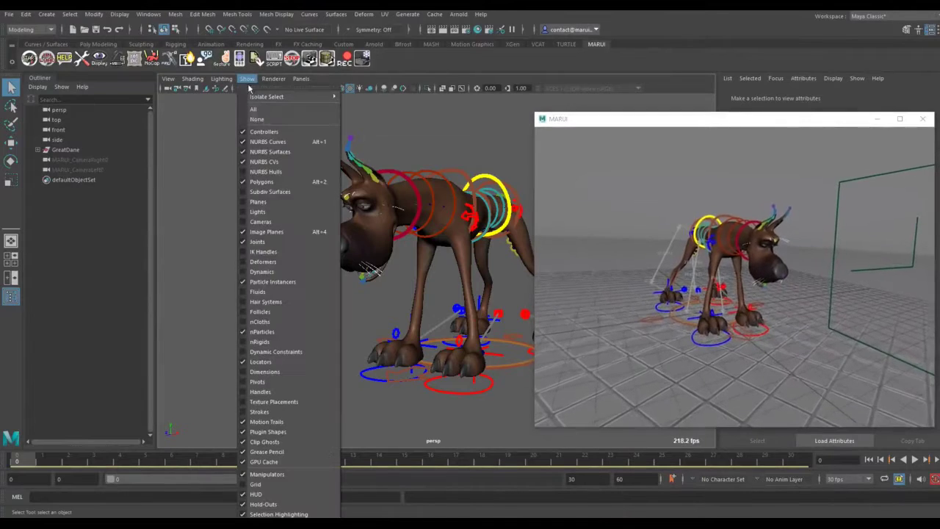
pyautogui.click(252, 81)
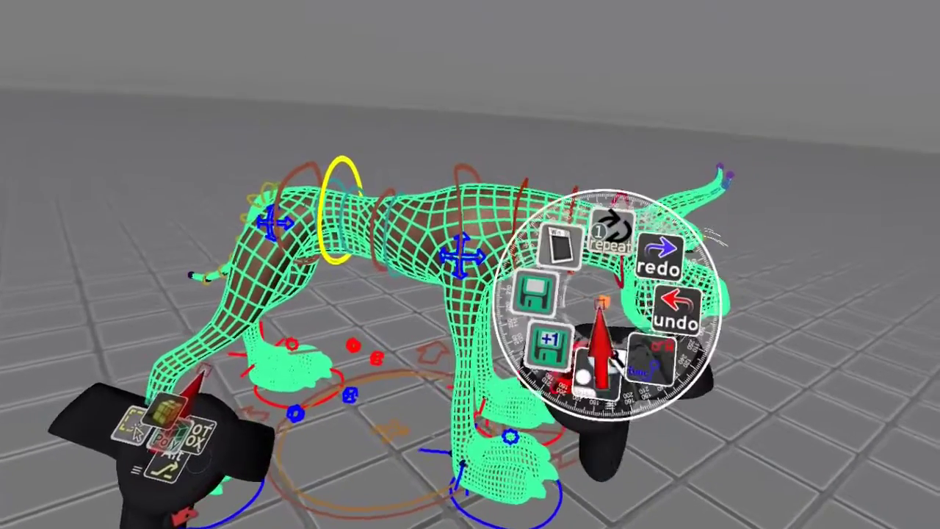
# Step: Open the Layer Editor in VR and enter "mesh" as the name of a layer for the selected dog mesh
pyautogui.moveTo(567, 258)
pyautogui.click(612, 269)
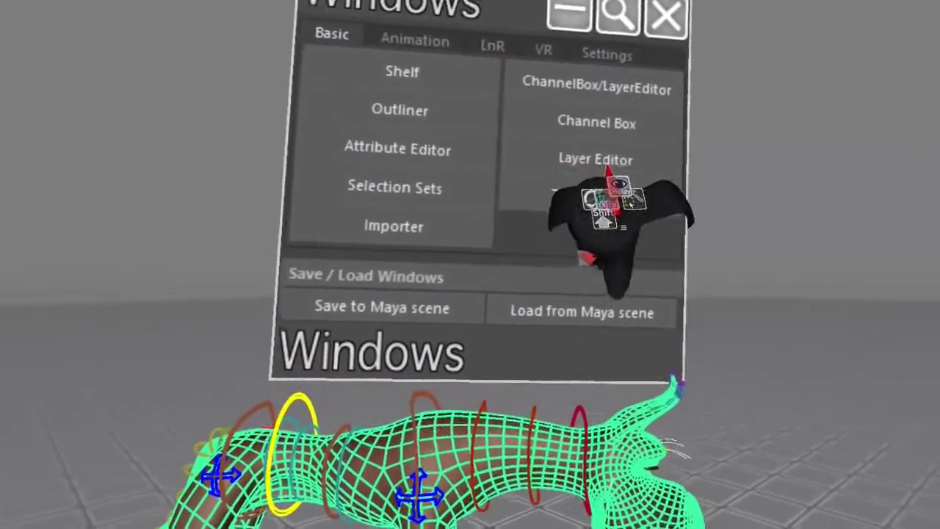
pyautogui.click(598, 160)
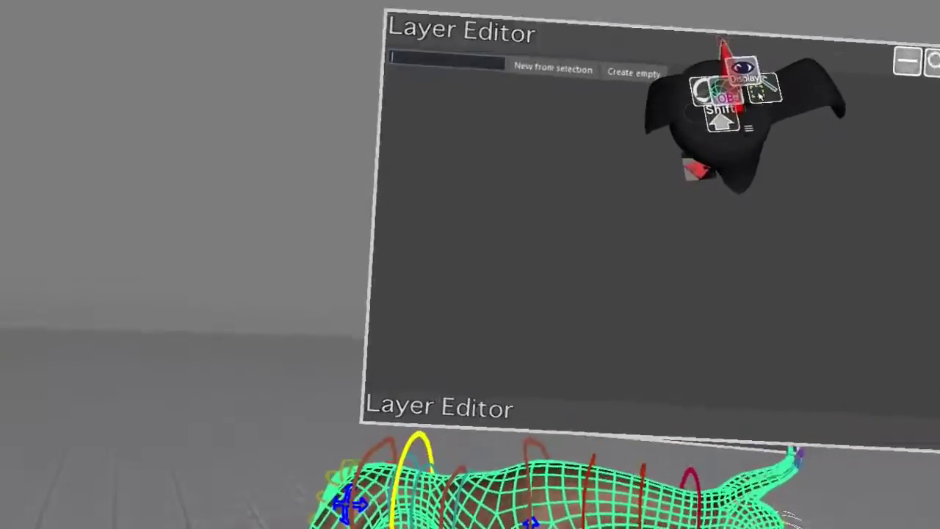
pyautogui.click(542, 73)
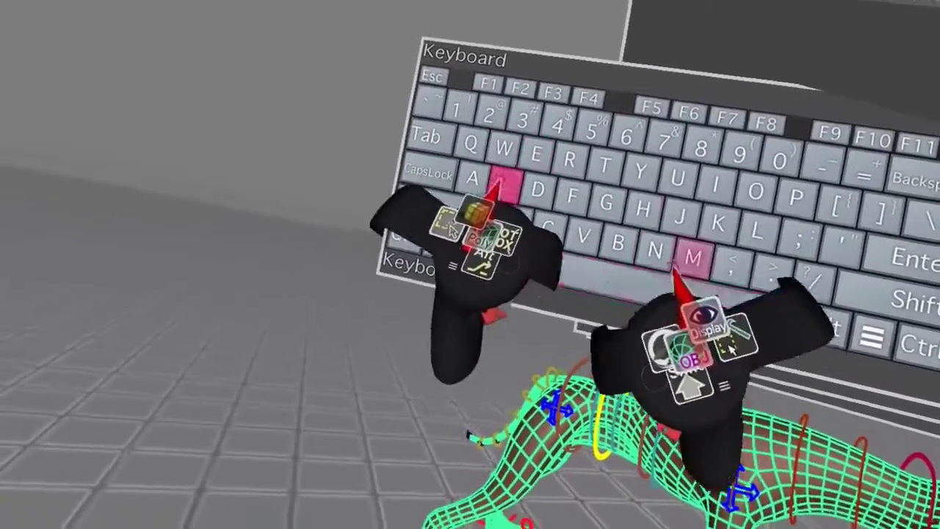
pyautogui.write('mesh')
pyautogui.click(713, 283)
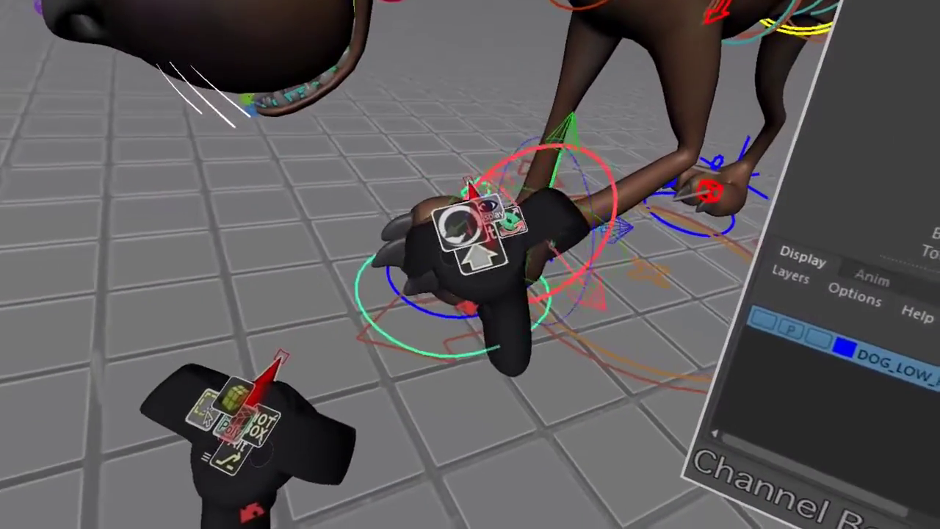
# Step: Select the claw controller above the dog's front paw and adjust the middle toe's Curl Toe to about -4.968 and its Curl Claw
pyautogui.click(472, 185)
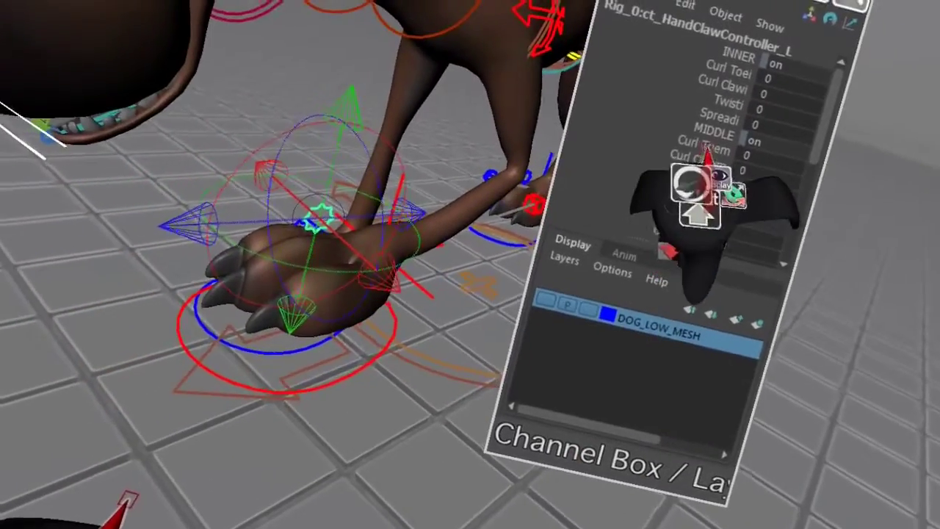
pyautogui.click(704, 150)
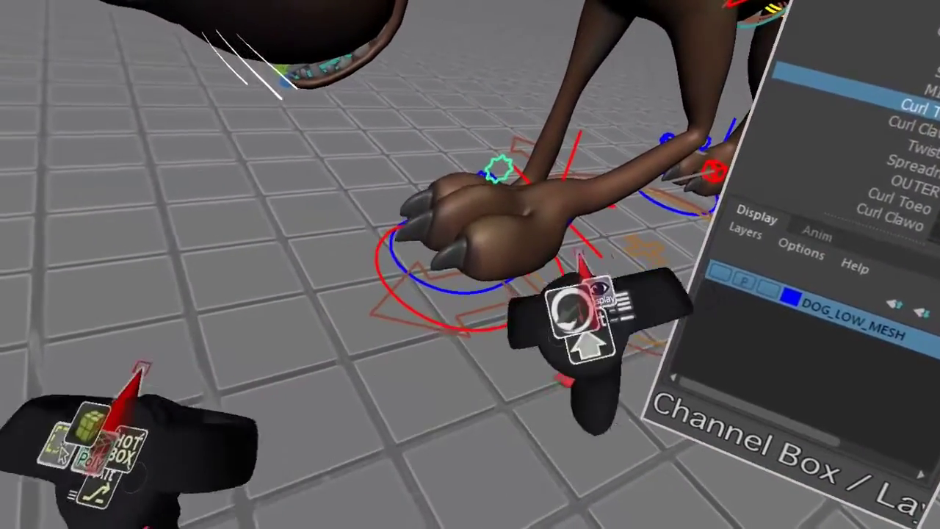
pyautogui.moveTo(580, 256); pyautogui.dragTo(526, 285, button='middle')
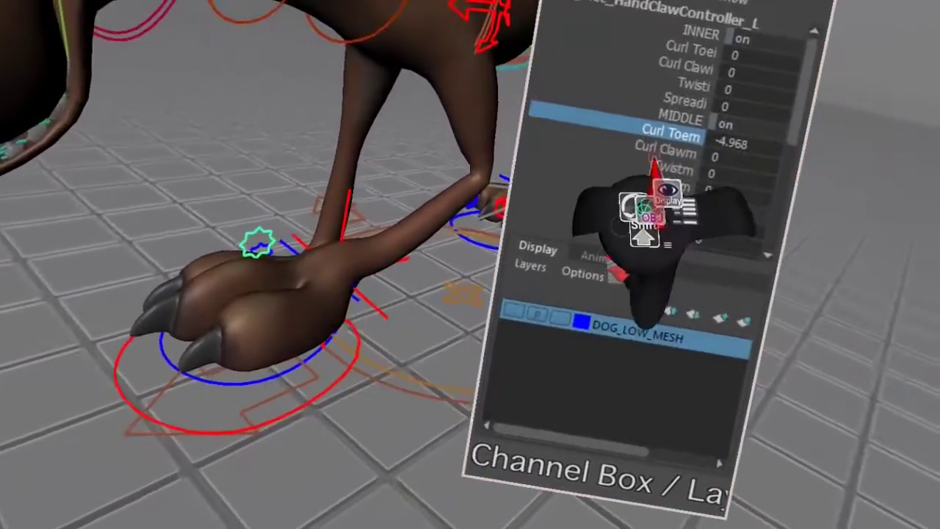
pyautogui.click(675, 142)
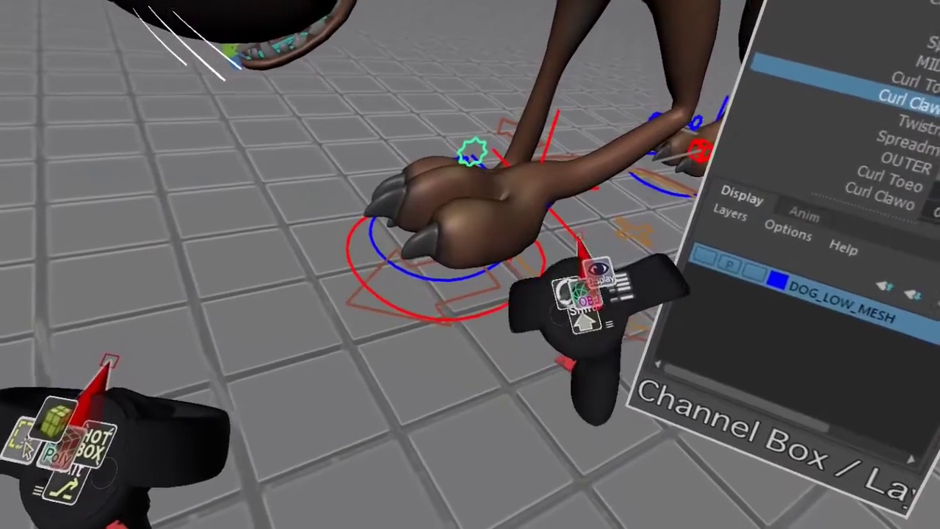
pyautogui.click(525, 277)
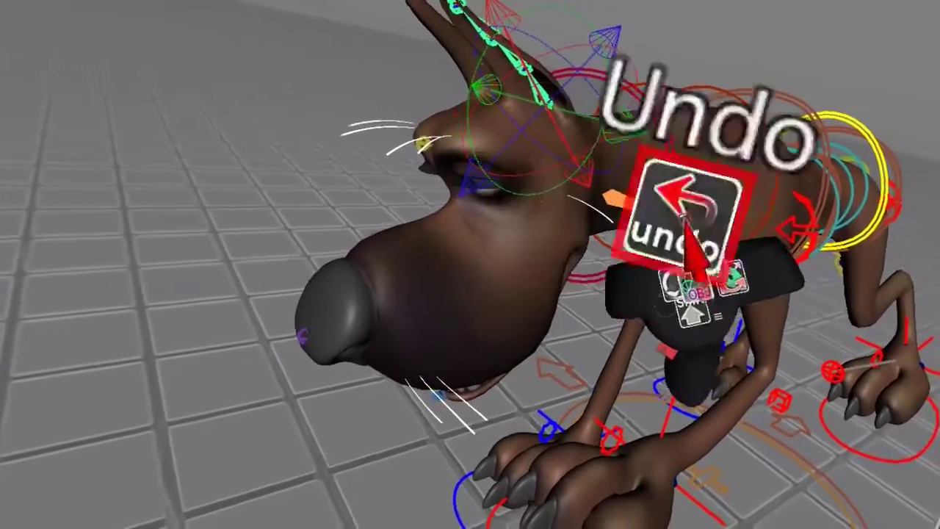
# Step: Undo the last ear pose change, and try moving the dog's lower jaw with its chin control and undo that too
pyautogui.click(685, 221)
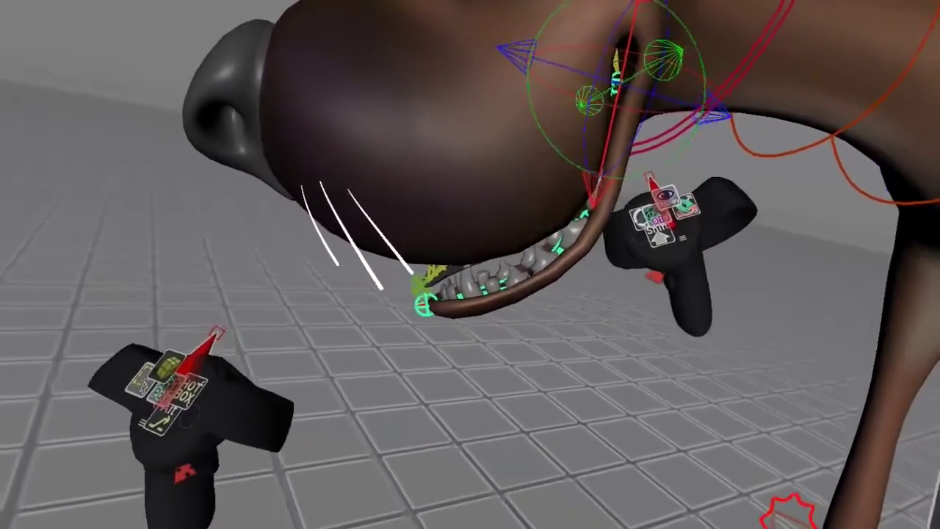
pyautogui.moveTo(651, 180); pyautogui.dragTo(738, 66)
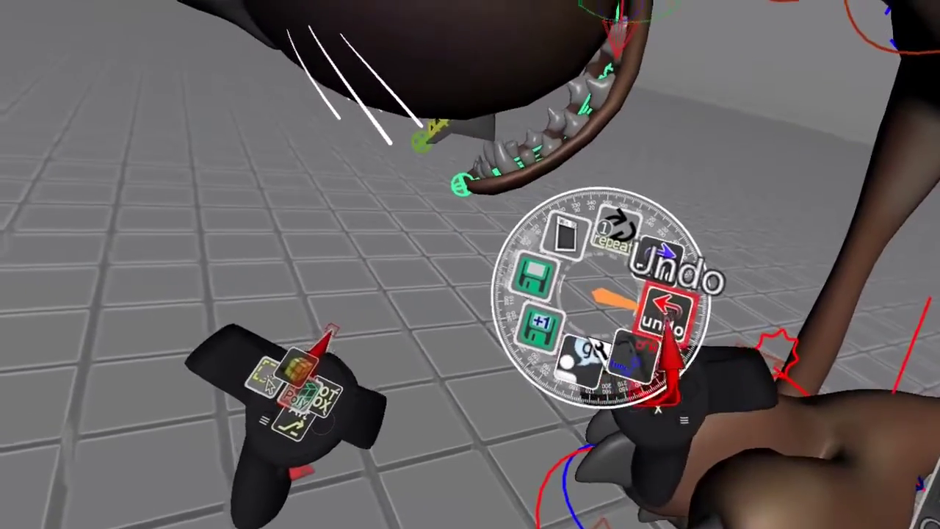
pyautogui.click(665, 302)
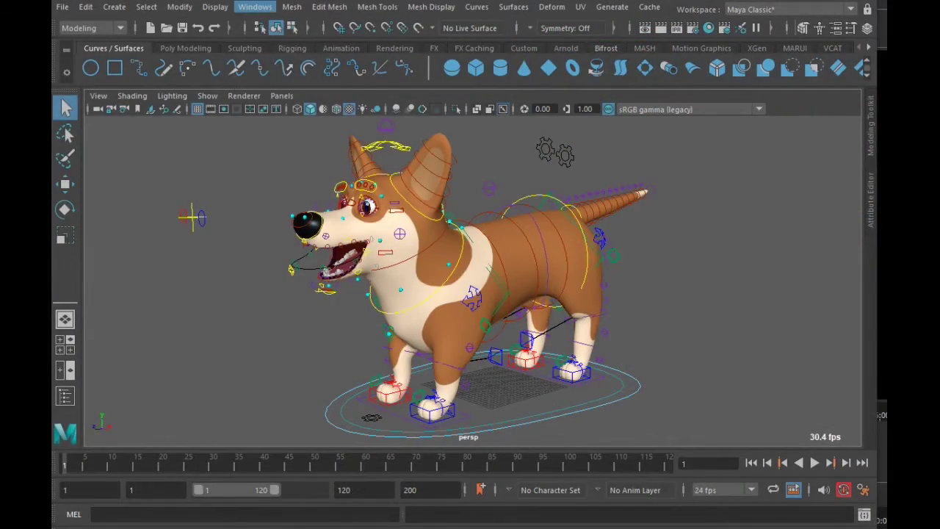
# Step: Load AnimSchoolPicker.mll from the AnimSchoolPickerPC maya2022 folder through the Plug-in Manager and allow the untrusted plug-in
pyautogui.click(255, 7)
pyautogui.moveTo(295, 139)
pyautogui.click(447, 228)
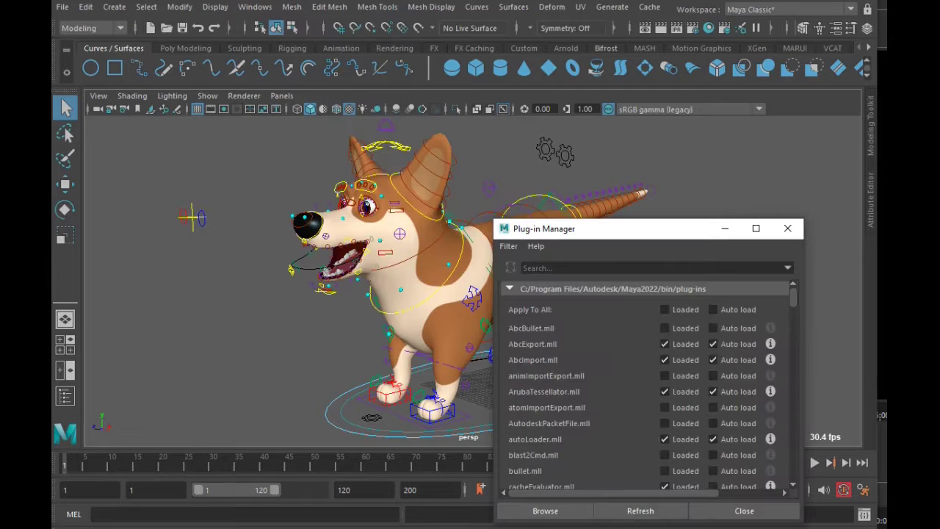
pyautogui.click(454, 415)
pyautogui.scroll(-2, 353, 316)
pyautogui.scroll(-1, 241, 213)
pyautogui.click(241, 217)
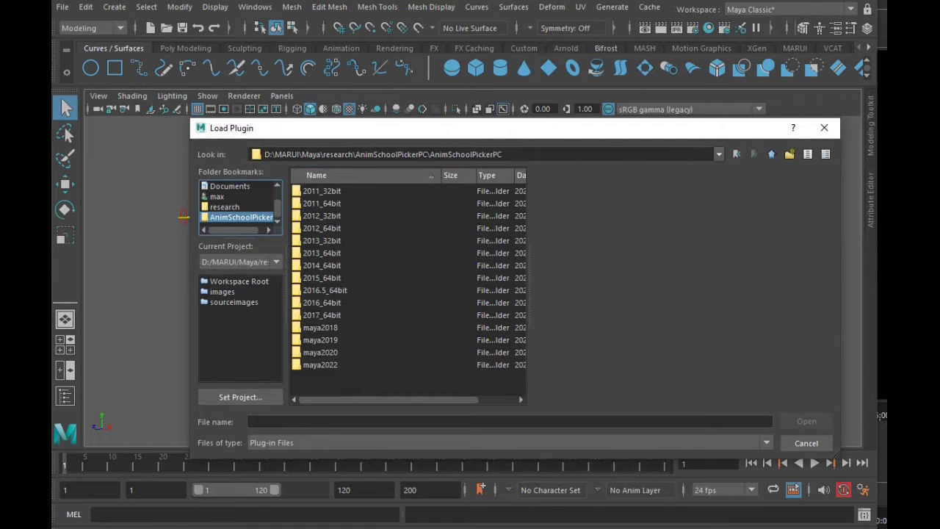
pyautogui.doubleClick(321, 365)
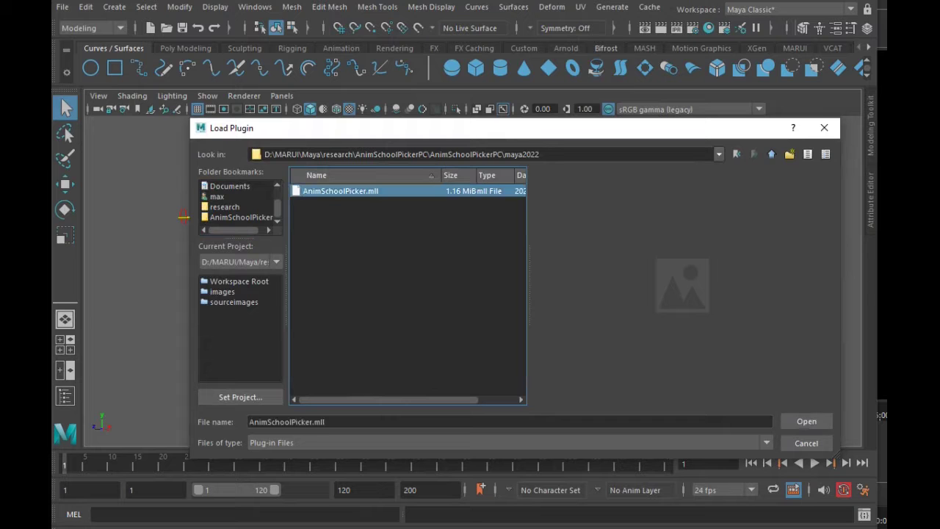
pyautogui.press('Return')
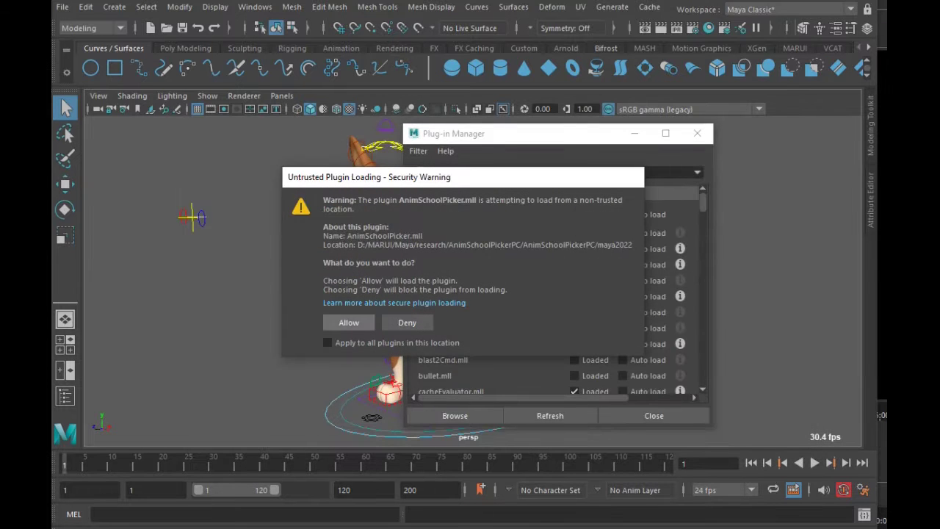
pyautogui.press('Return')
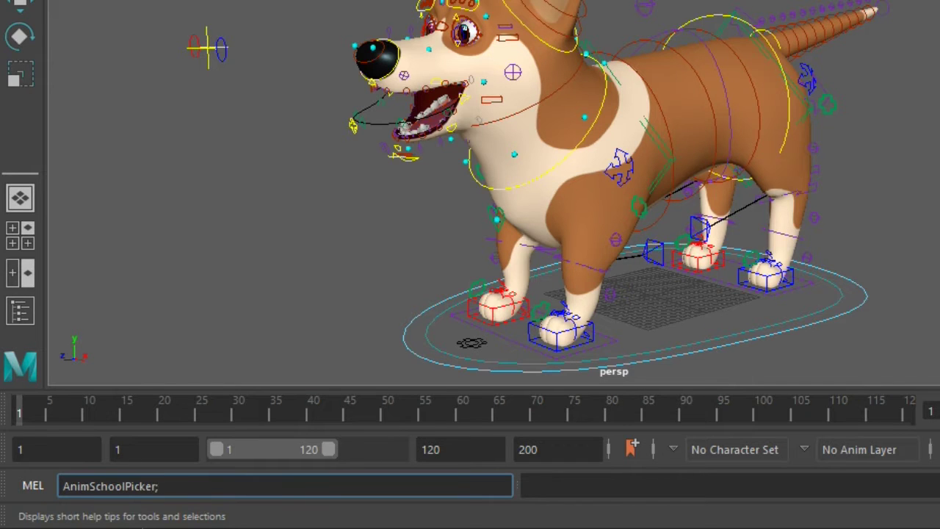
# Step: Open the picker with the MEL command "AnimSchoolPicker;" and use it to select the corgi's nose and ear controls
pyautogui.press('Return')
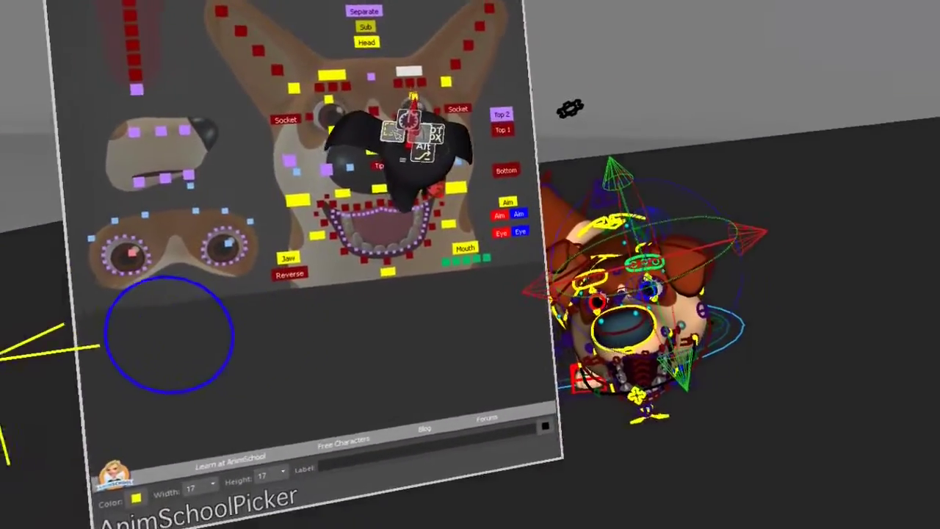
pyautogui.click(432, 118)
pyautogui.click(439, 148)
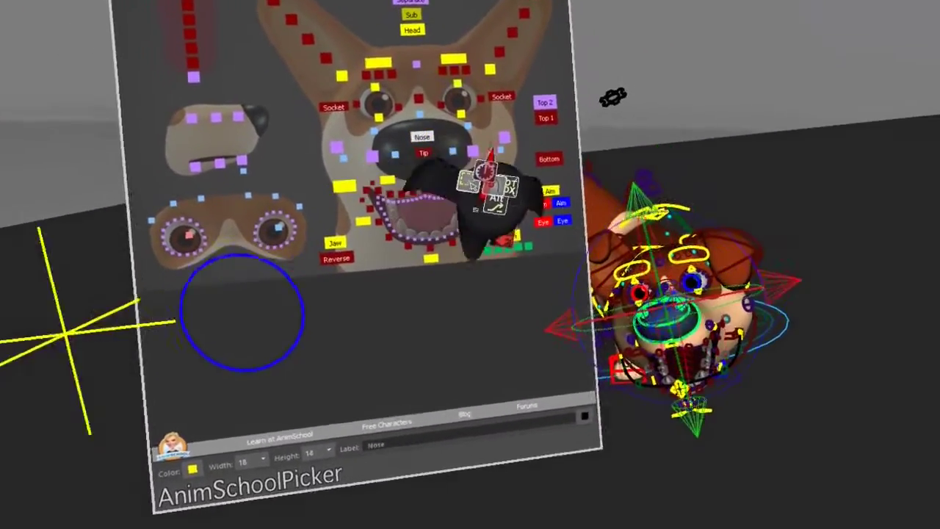
pyautogui.click(507, 144)
pyautogui.click(344, 94)
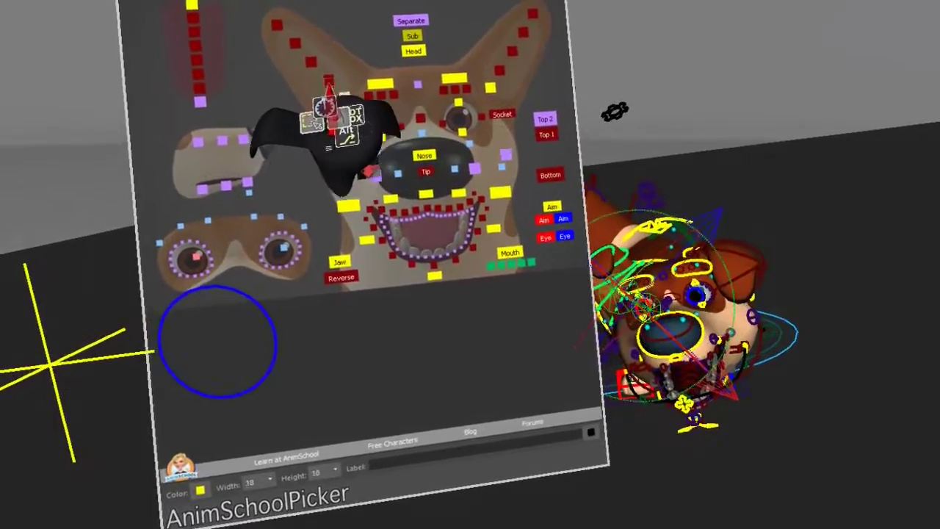
pyautogui.click(328, 80)
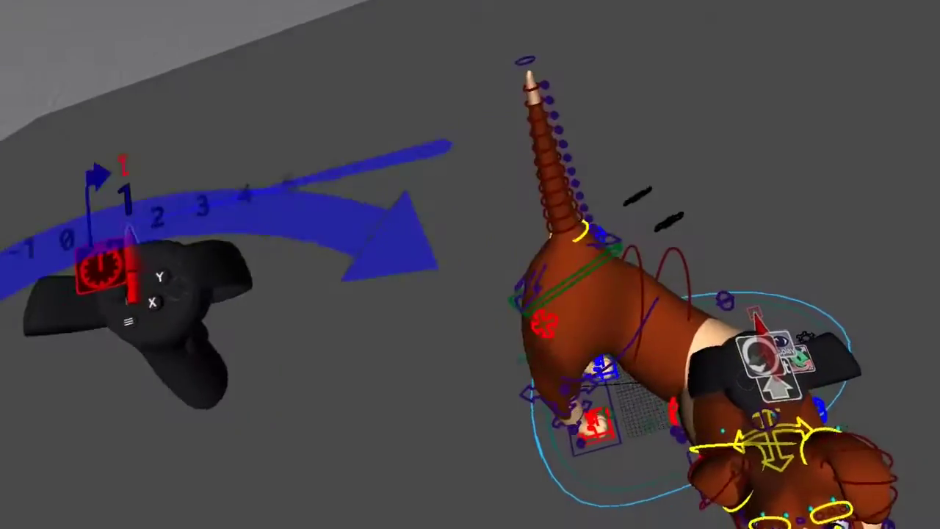
# Step: Scrub the VR timeline from frame 1 and bend the corgi's tail by freely moving a round tail control away from it
pyautogui.moveTo(129, 231); pyautogui.dragTo(346, 278)
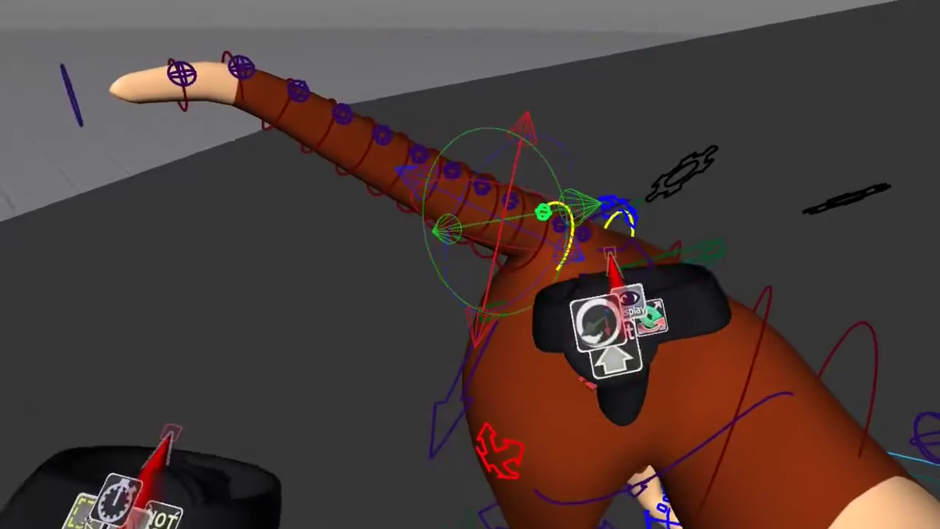
pyautogui.rightClick(609, 252)
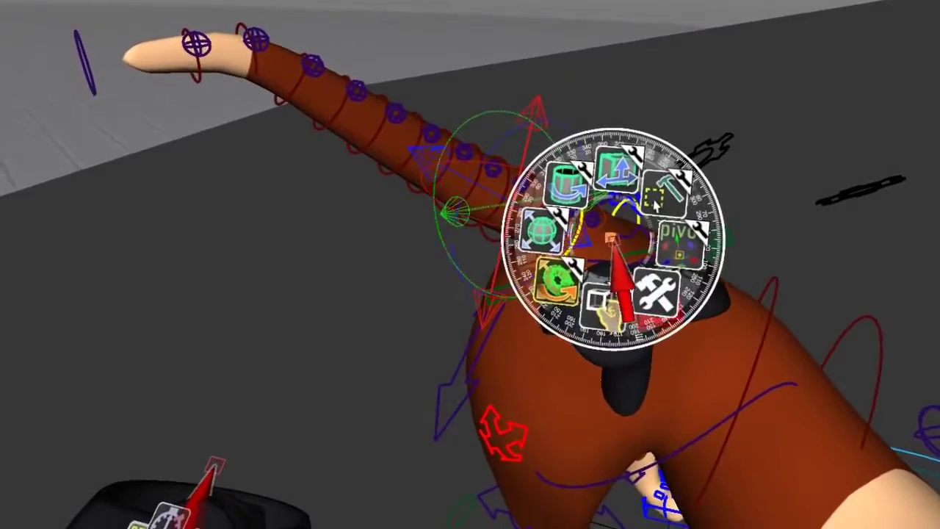
pyautogui.click(621, 294)
pyautogui.moveTo(578, 176); pyautogui.dragTo(505, 282)
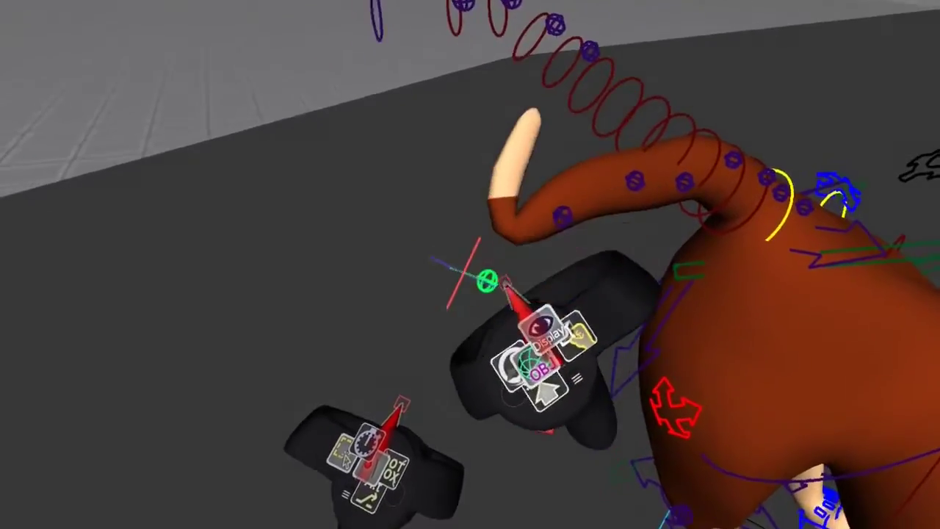
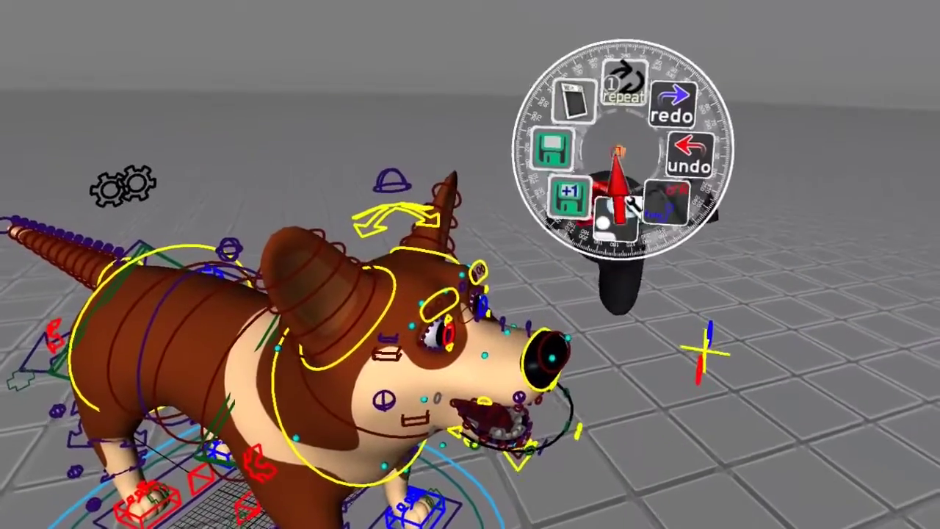
# Step: Open the Windows Desktop window inside VR
pyautogui.click(635, 106)
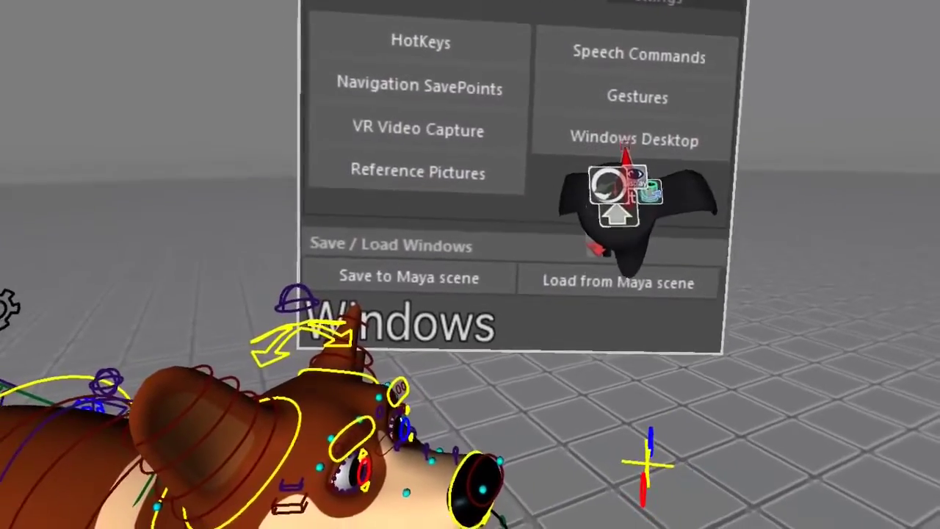
pyautogui.click(626, 141)
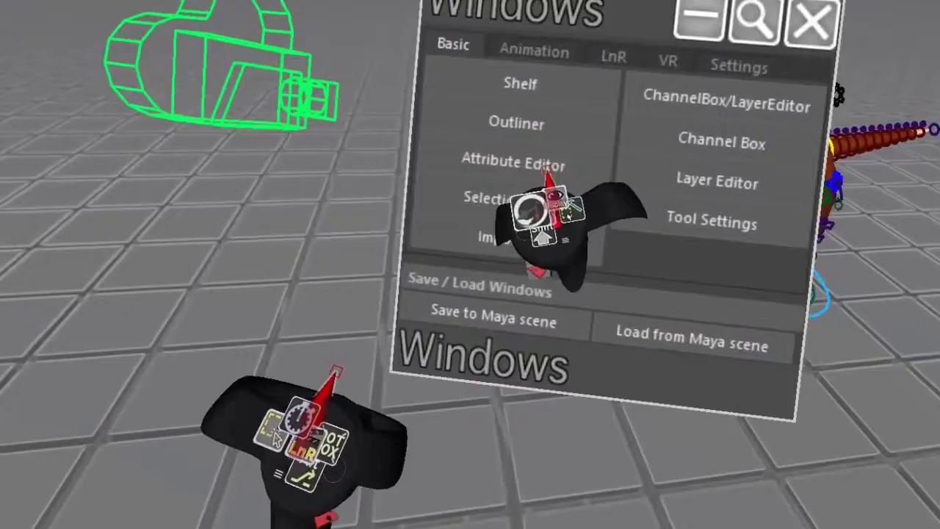
# Step: Create an image plane on the MARUI POV camera and load ImagePlaneDog_0001.jpg into it as an image sequence
pyautogui.click(548, 170)
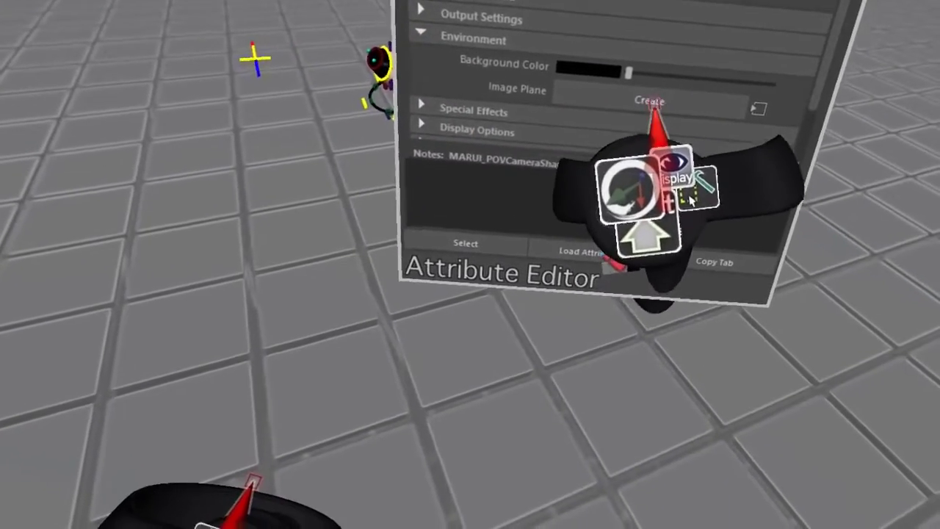
pyautogui.click(652, 110)
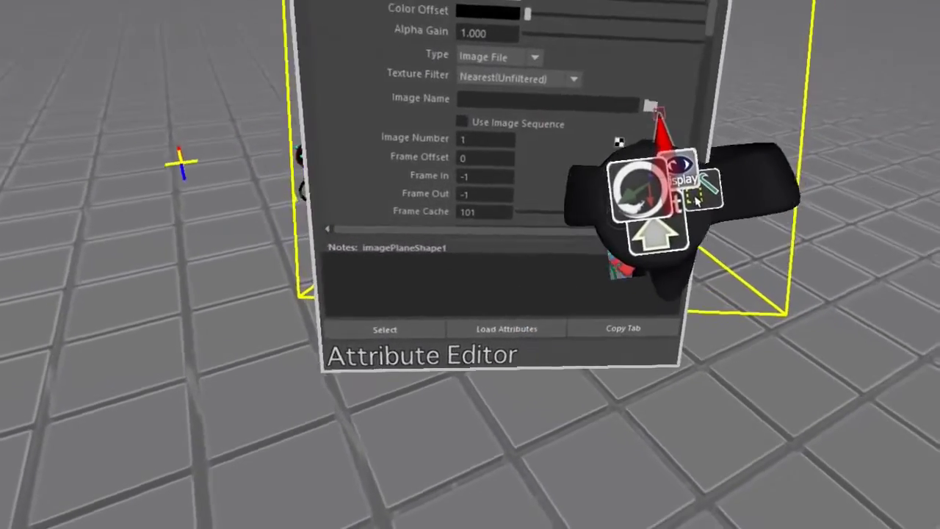
pyautogui.click(683, 105)
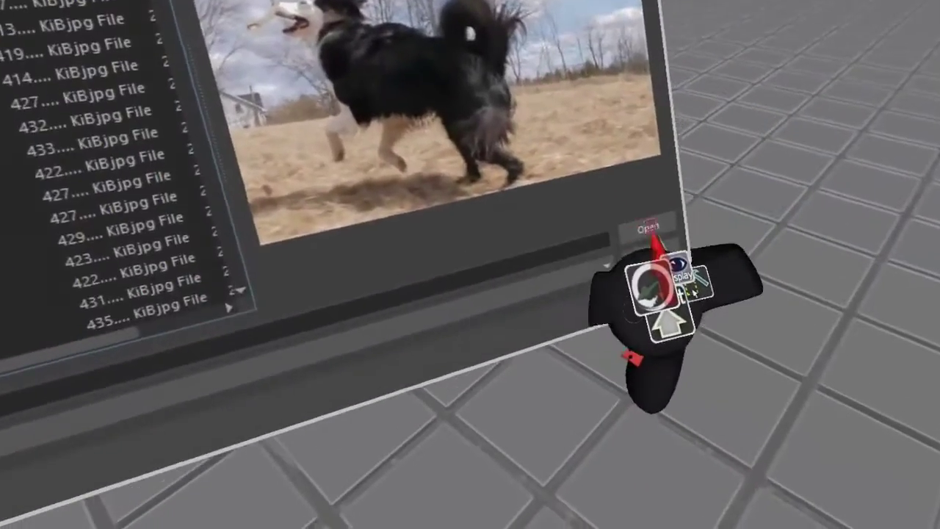
pyautogui.click(652, 228)
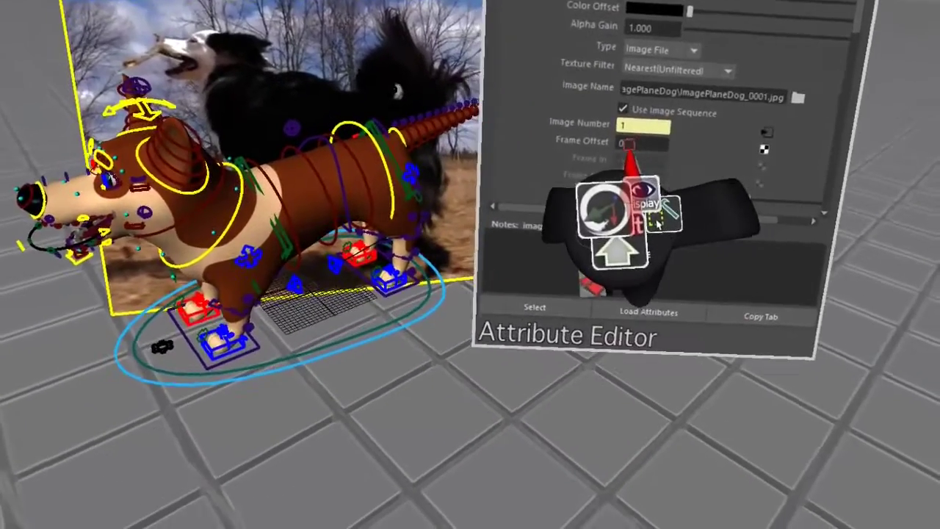
# Step: Set the image plane's Frame Offset to 2 and close the numpad
pyautogui.click(856, 152)
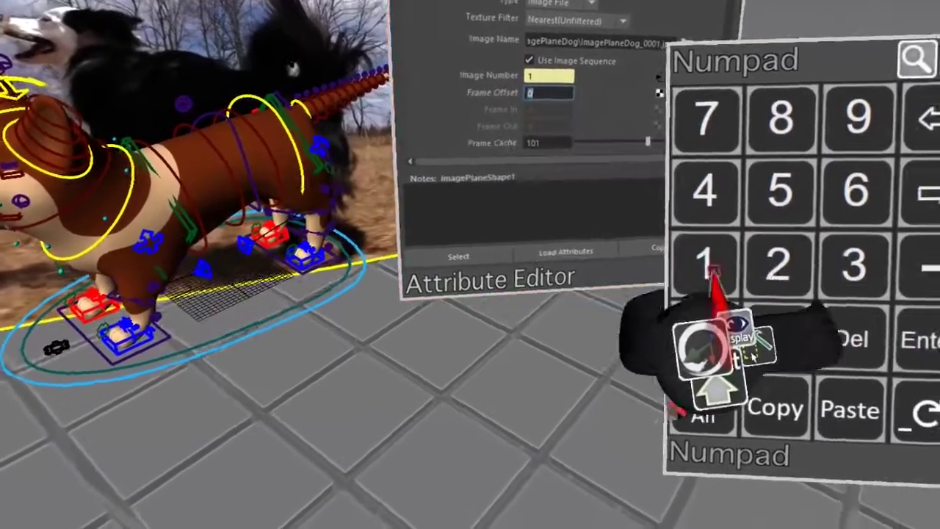
pyautogui.click(778, 264)
pyautogui.click(918, 340)
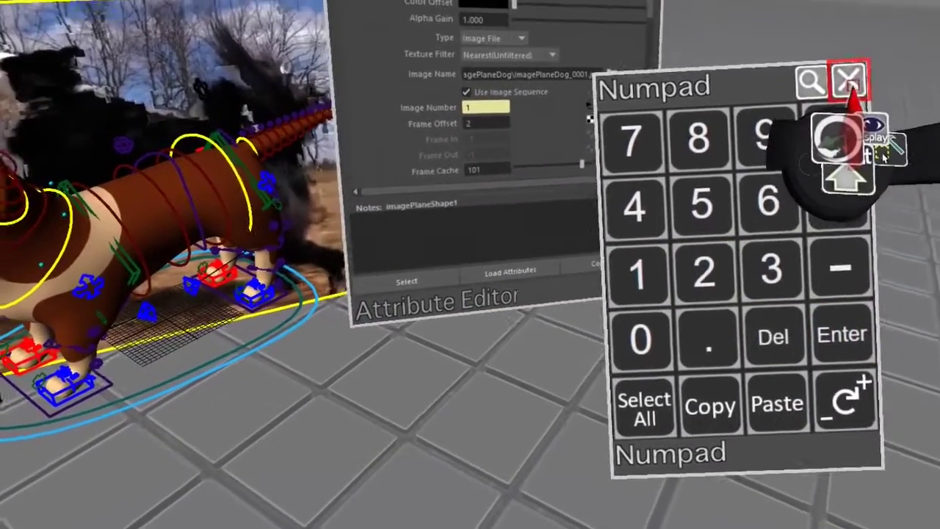
pyautogui.click(840, 63)
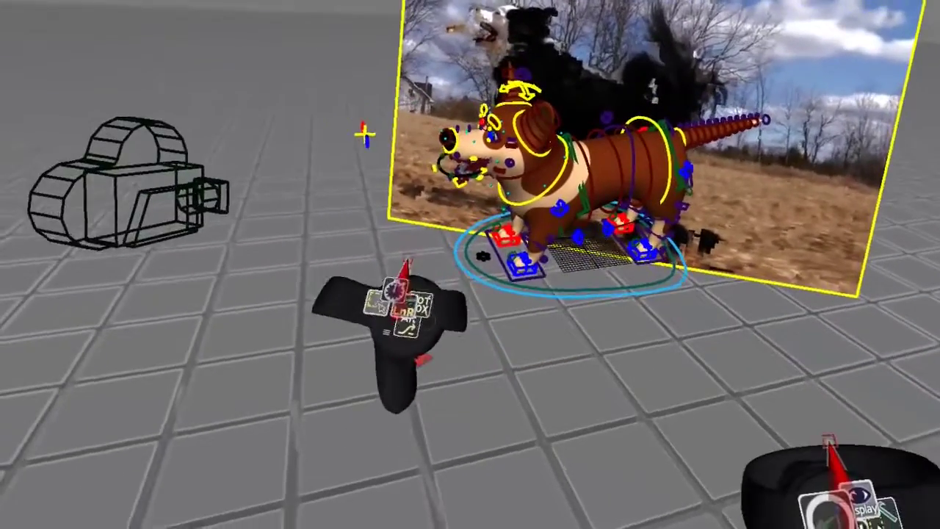
# Step: Reposition the reference camera with its image plane behind the corgi and scrub through the dog image sequence
pyautogui.moveTo(399, 270); pyautogui.dragTo(544, 336)
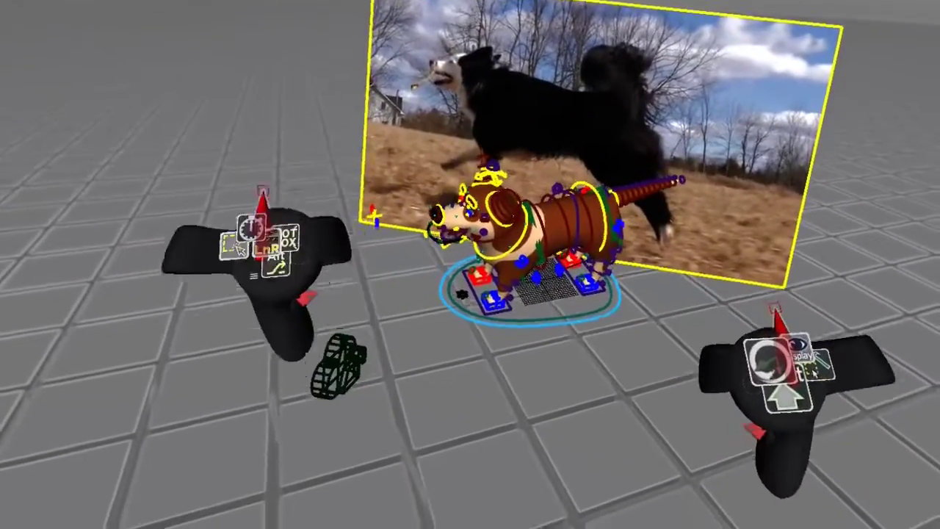
pyautogui.moveTo(587, 294); pyautogui.dragTo(620, 297)
pyautogui.moveTo(603, 328); pyautogui.dragTo(412, 231)
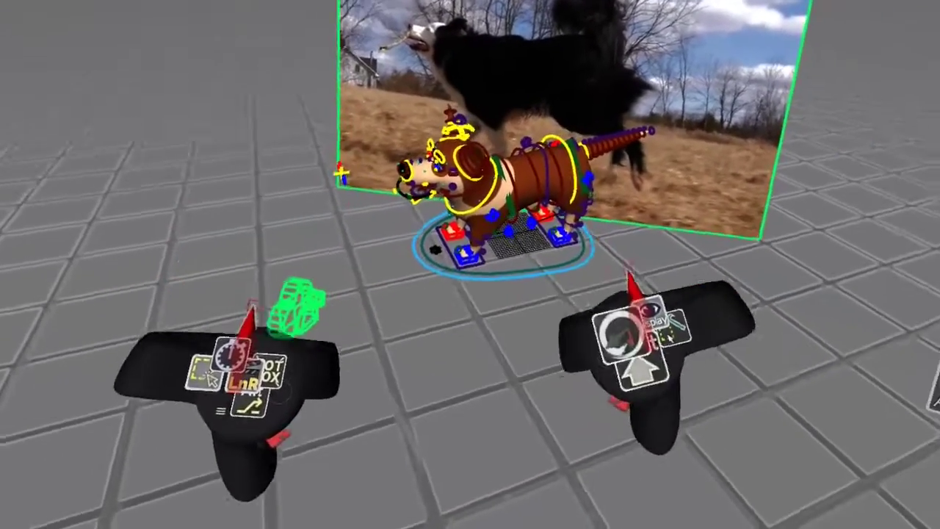
pyautogui.moveTo(636, 269); pyautogui.dragTo(584, 298)
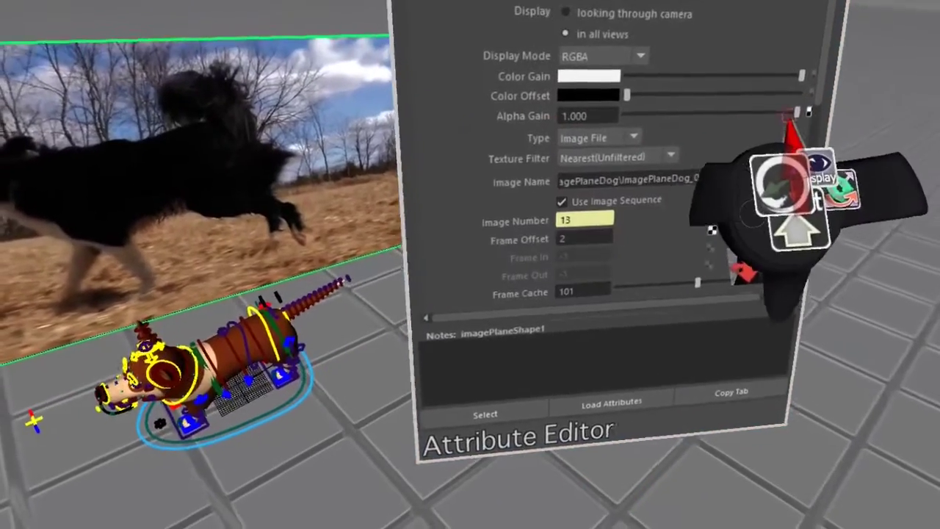
# Step: Make the dog reference image semi-transparent by setting the image plane's Alpha Gain to about 0.642
pyautogui.moveTo(795, 113); pyautogui.dragTo(770, 119)
pyautogui.moveTo(939, 147); pyautogui.dragTo(939, 111)
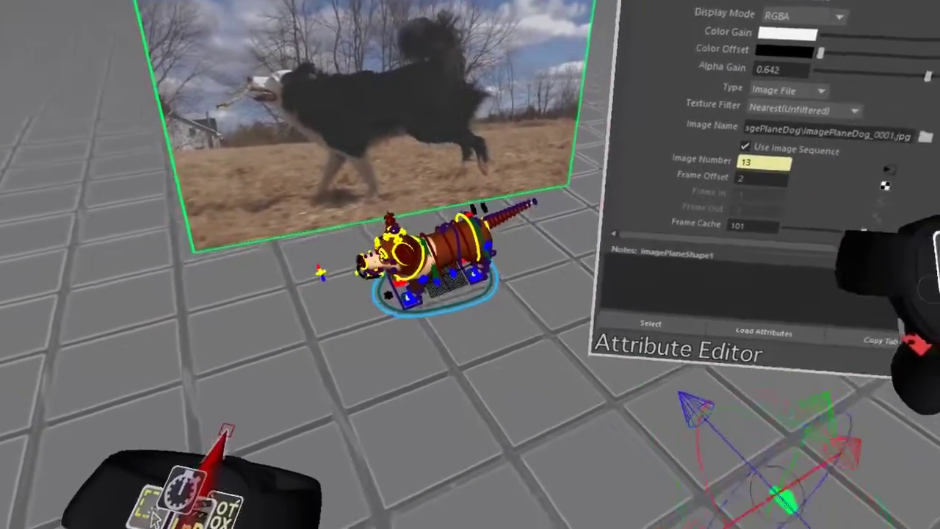